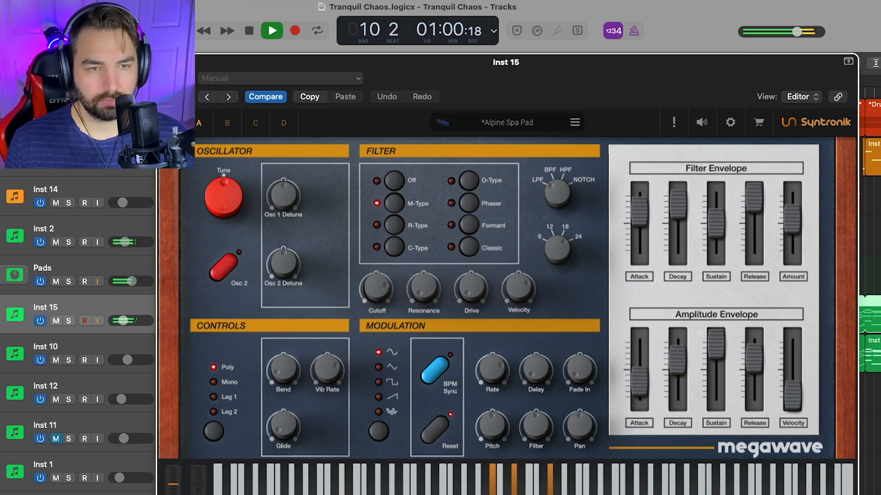
Review the Inst 15 and Lead 1 instrument windows during playback and close both.
left_click_drag(633, 81, 683, 86)
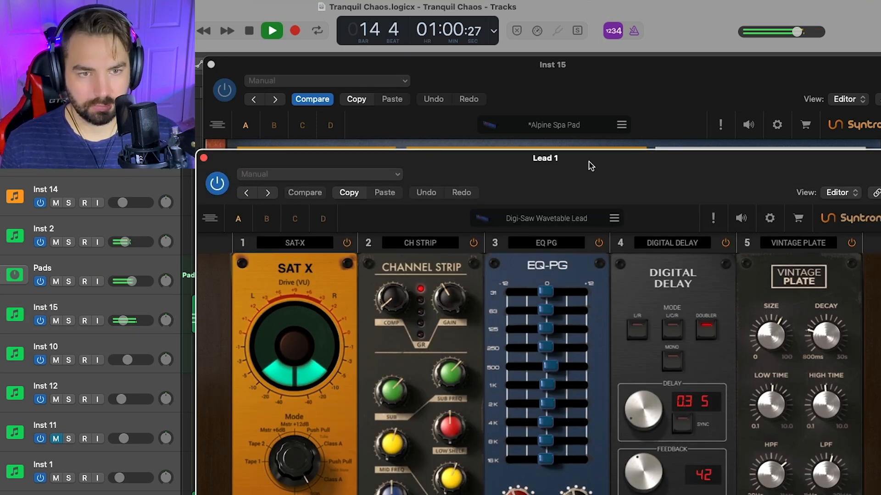
left_click_drag(589, 162, 568, 70)
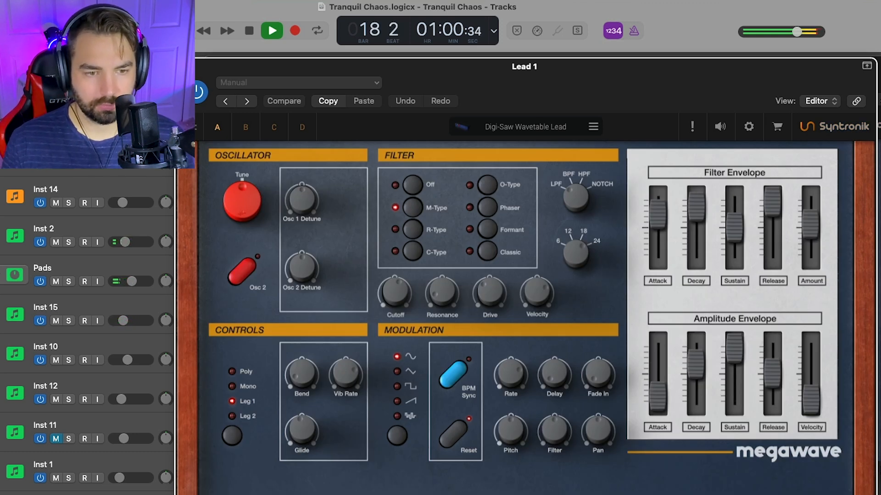
left_click(182, 66)
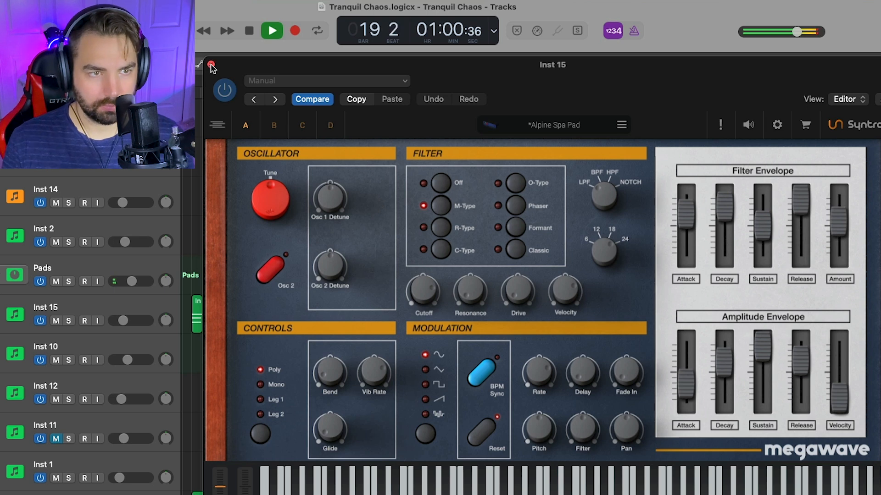
left_click(211, 64)
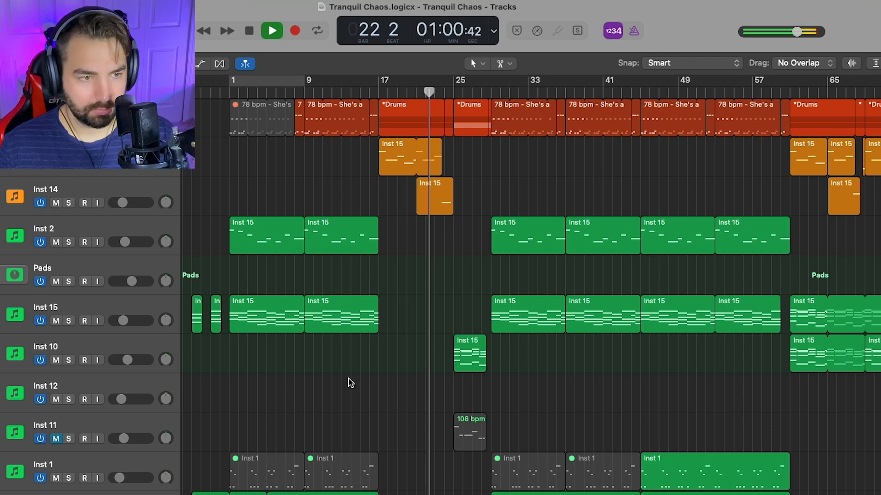
Bring up the Inst 10 track's instrument and reposition its window so the whole effects rack can be seen.
left_click(120, 350)
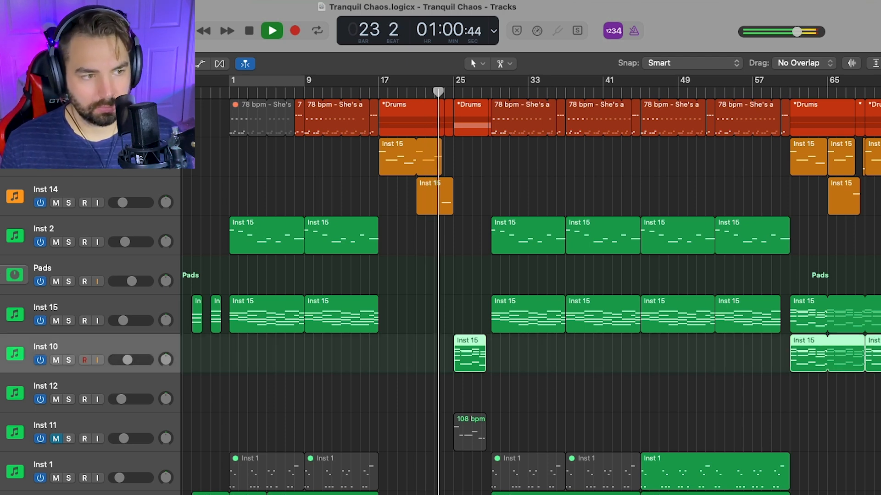
key("v")
scroll(531, 366, "left", 1)
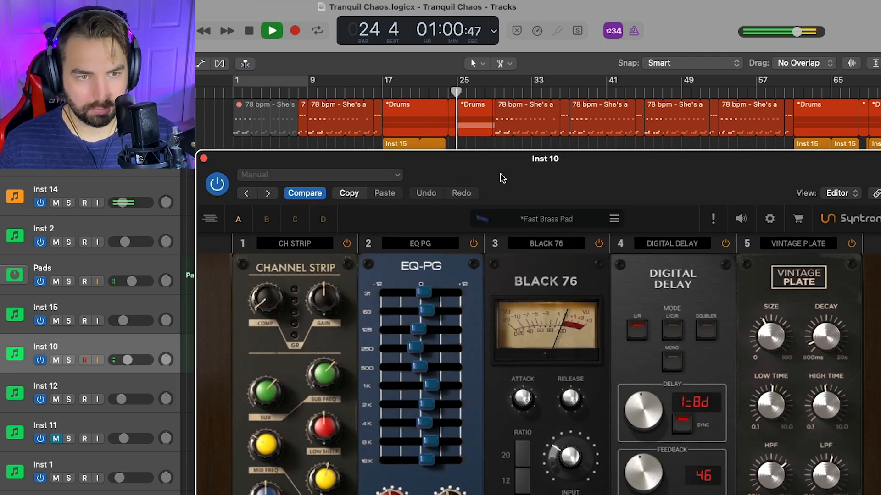
left_click_drag(500, 176, 442, 67)
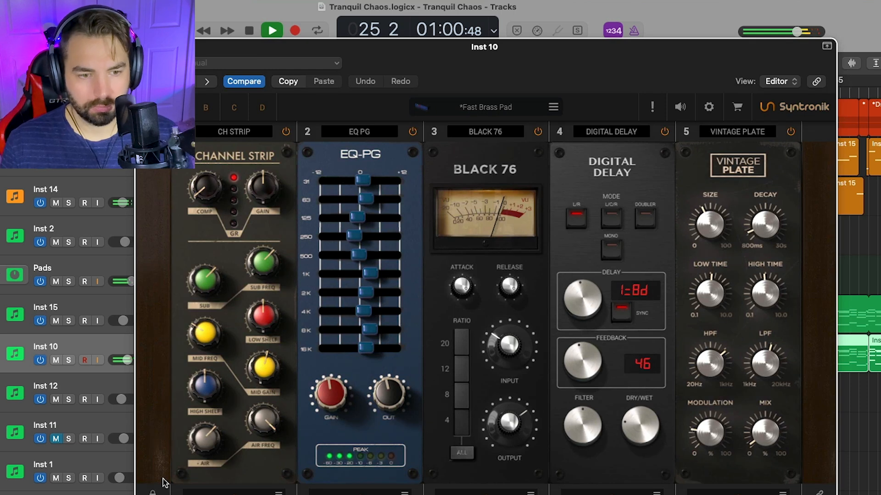
Inspect the Inst 10 synth panel and its oscillator and modulation settings, then close the instrument and stop playback.
left_click(160, 494)
left_click(151, 494)
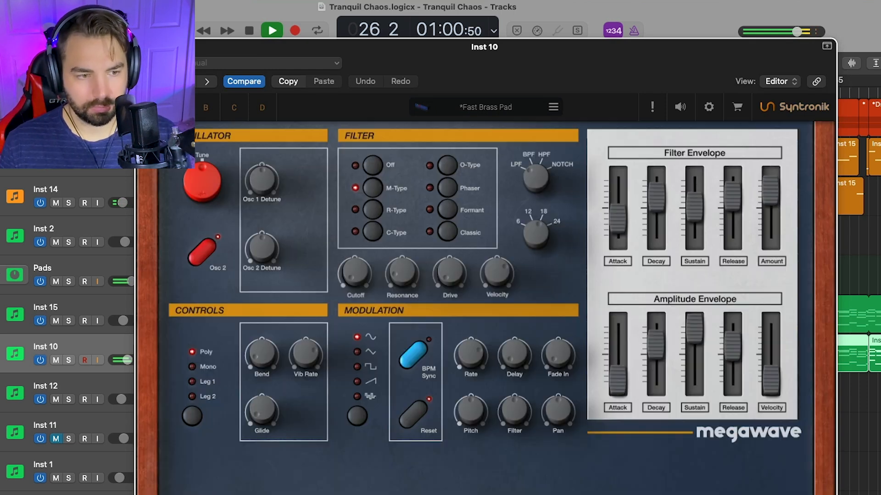
left_click(160, 494)
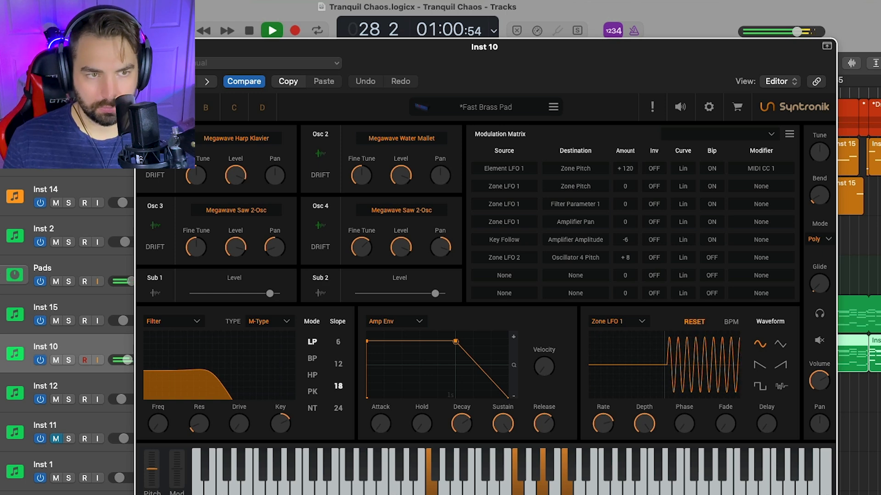
key("super+w")
key("space")
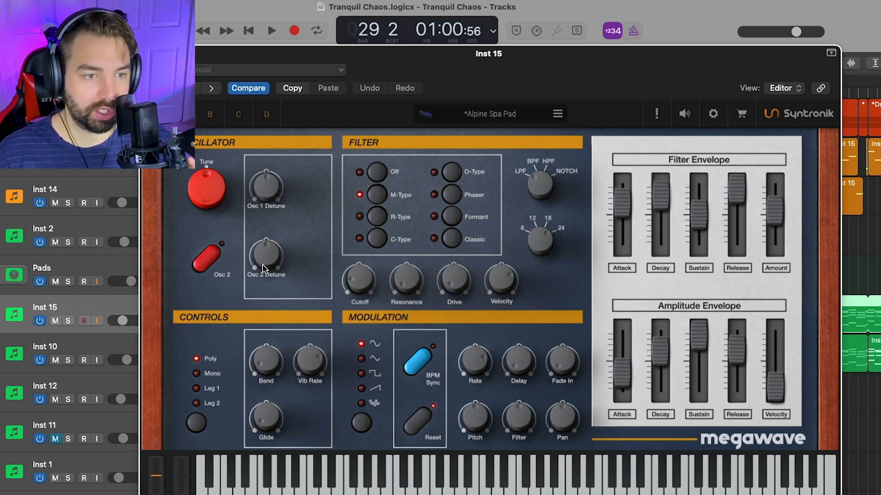
Examine the wave sets available for Oscillator 2 of Inst 15, trying the Single Oscillator and Multi Oscillator filters, and close the list.
left_click(390, 494)
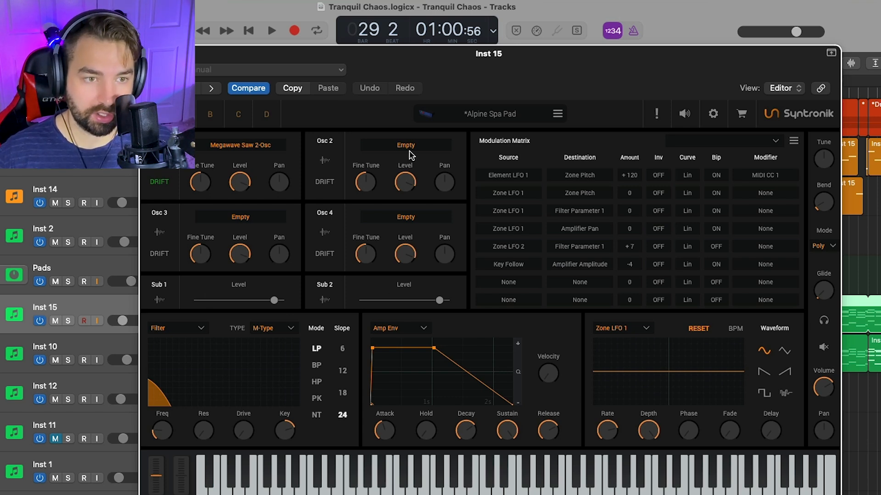
left_click(415, 146)
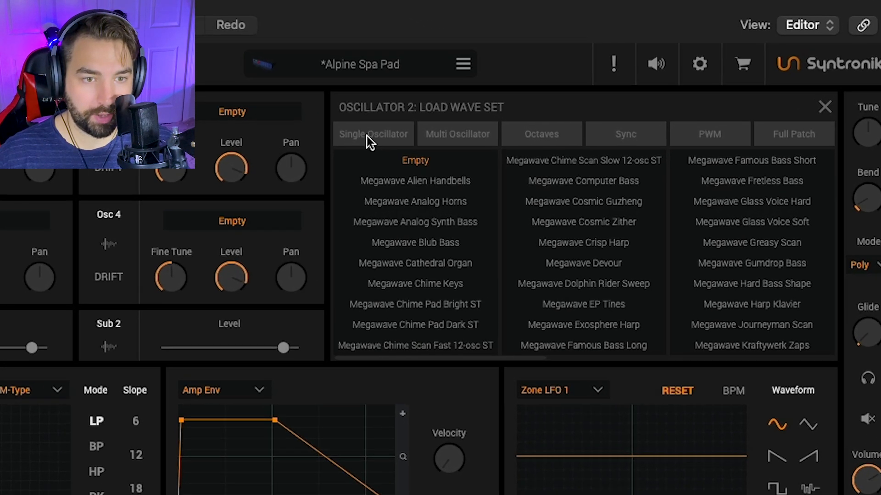
left_click(498, 160)
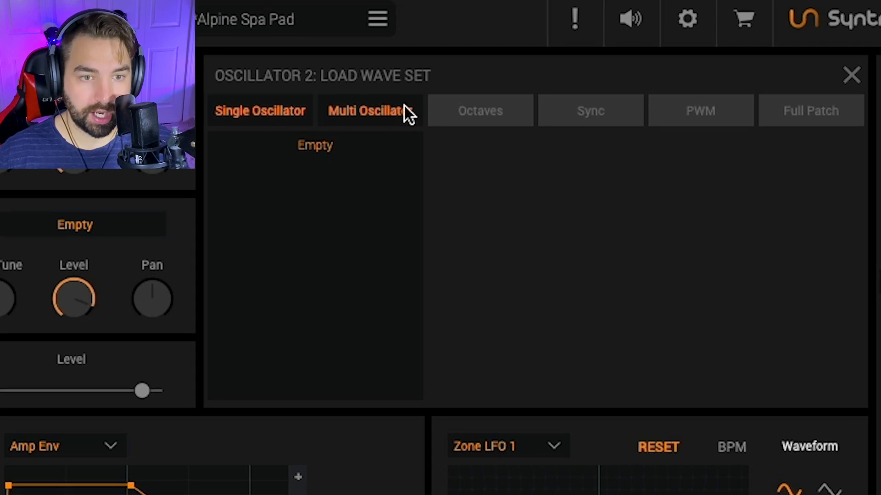
left_click(408, 111)
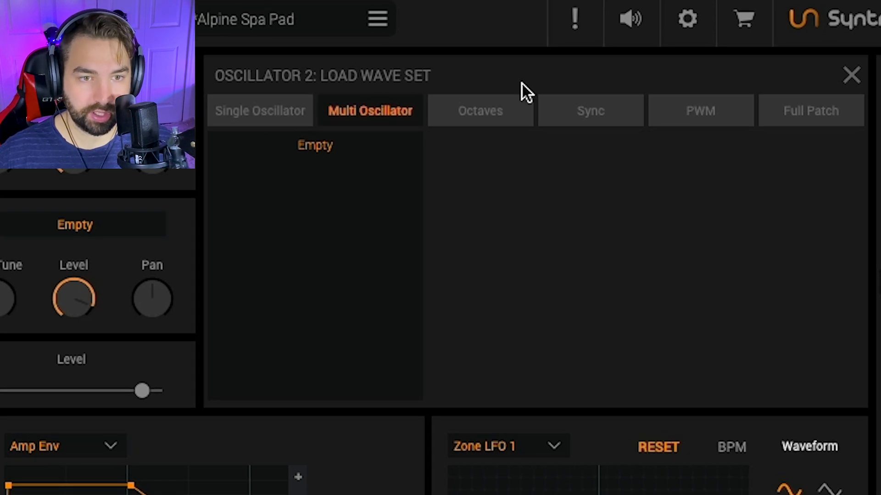
left_click(238, 108)
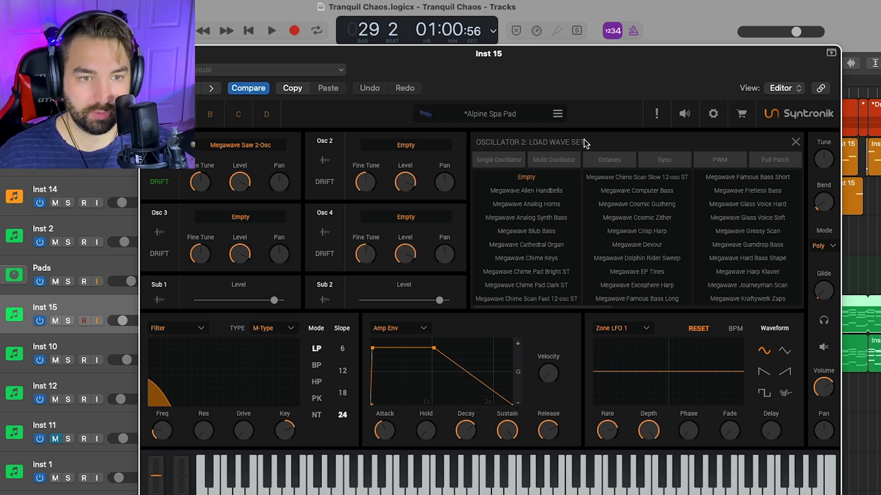
left_click(795, 143)
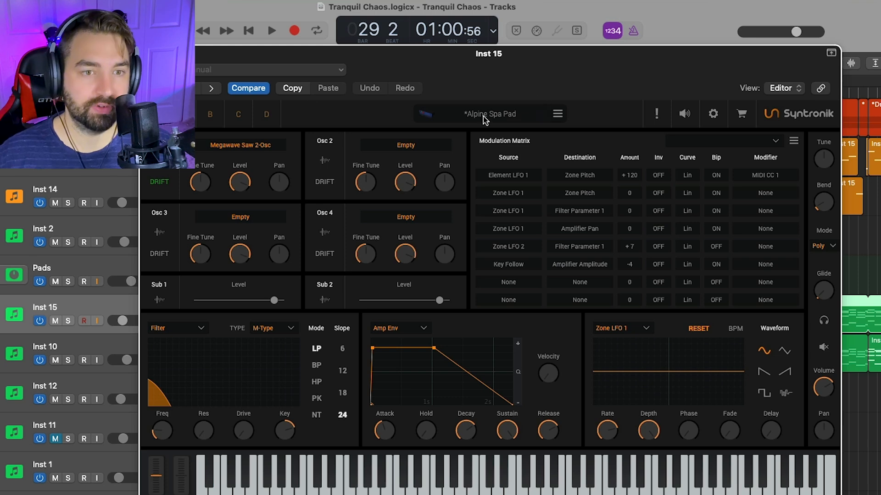
Examine the Dynamics / EQ, Amps, Modulation and Reverb / Delay effects available for slot 3 of the Inst 15 effects rack.
left_click(435, 493)
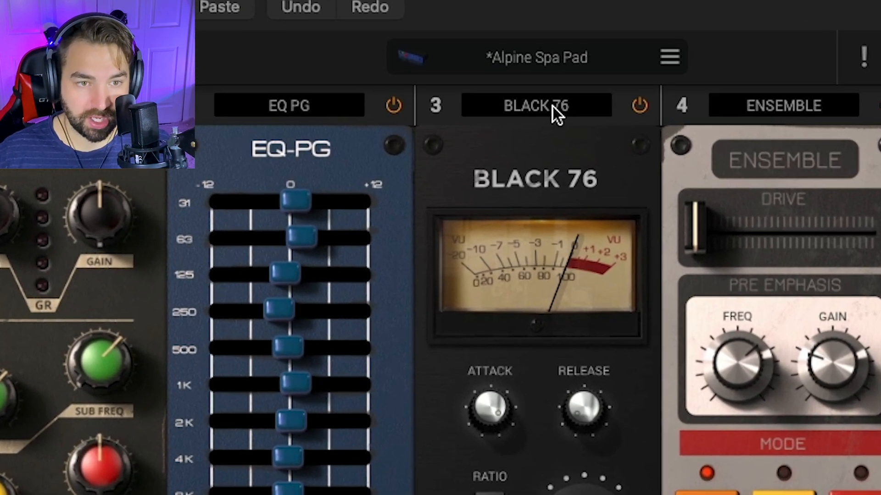
left_click(545, 113)
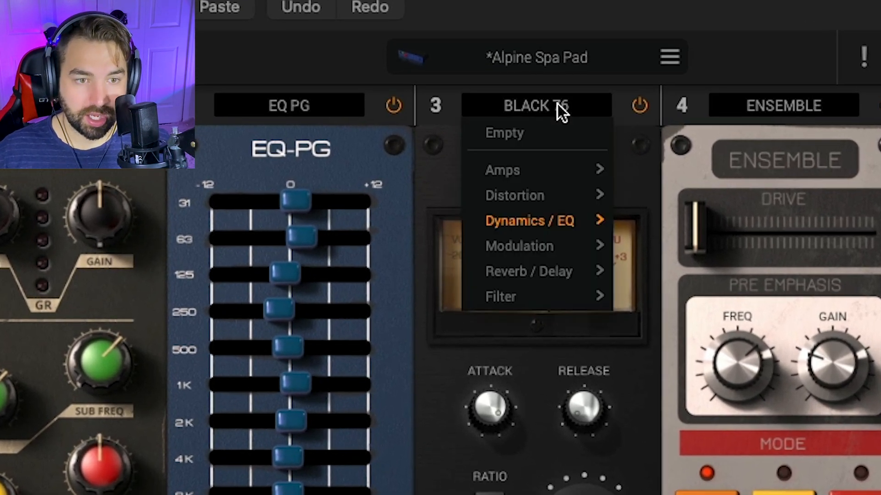
mouse_move(577, 227)
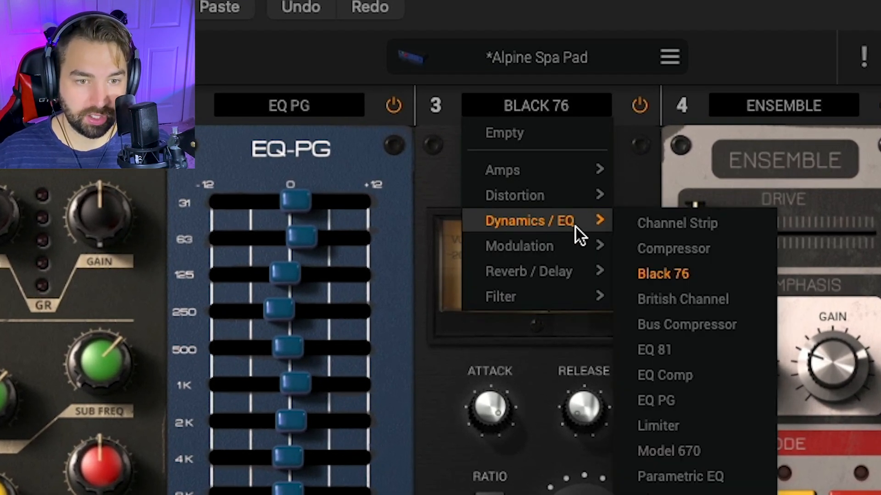
mouse_move(593, 167)
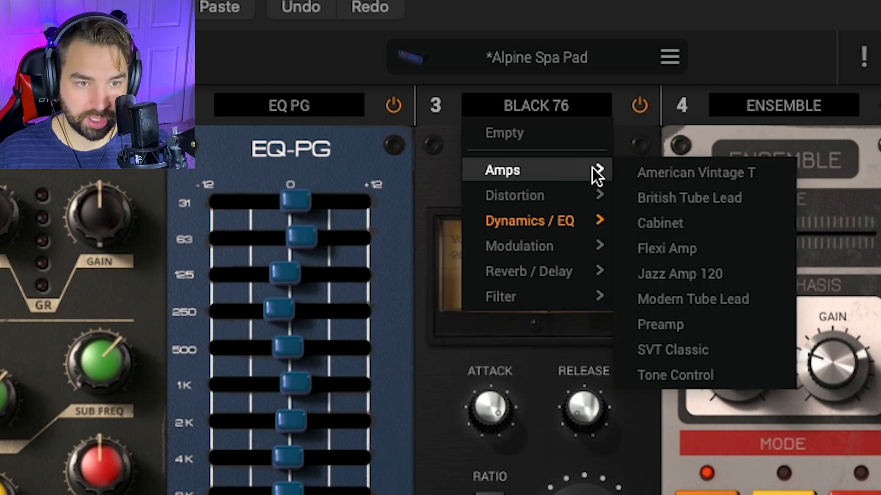
mouse_move(577, 247)
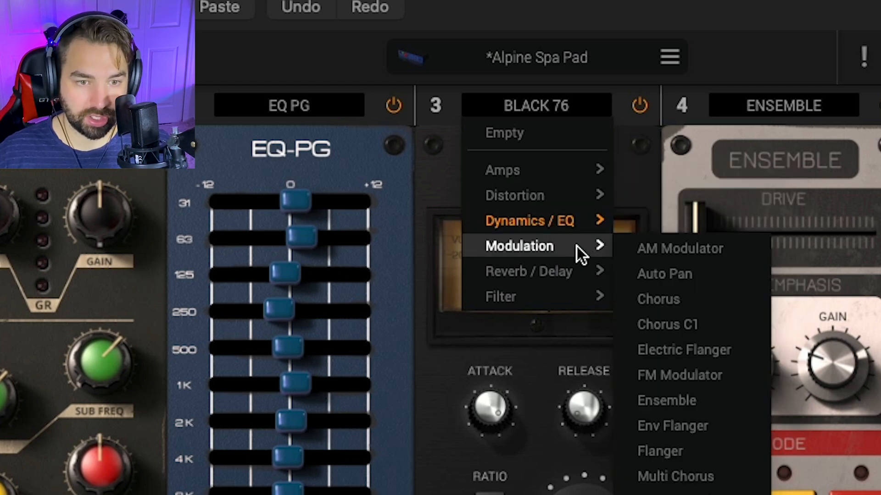
mouse_move(579, 273)
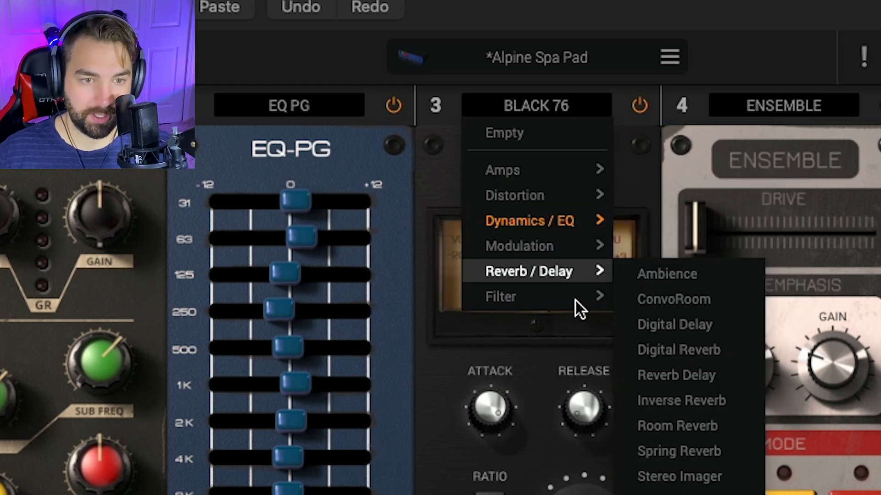
mouse_move(572, 300)
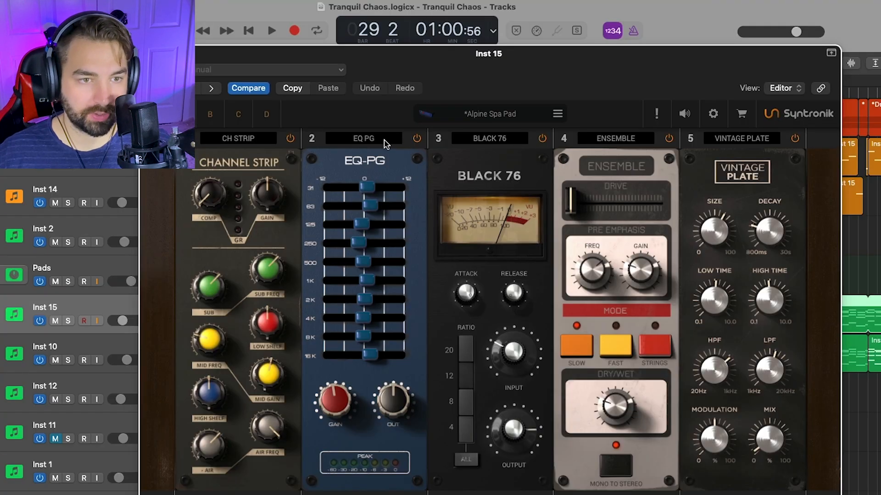
Examine the Filter effects available for slot 2 of the Inst 15 effects rack.
left_click(314, 114)
mouse_move(377, 236)
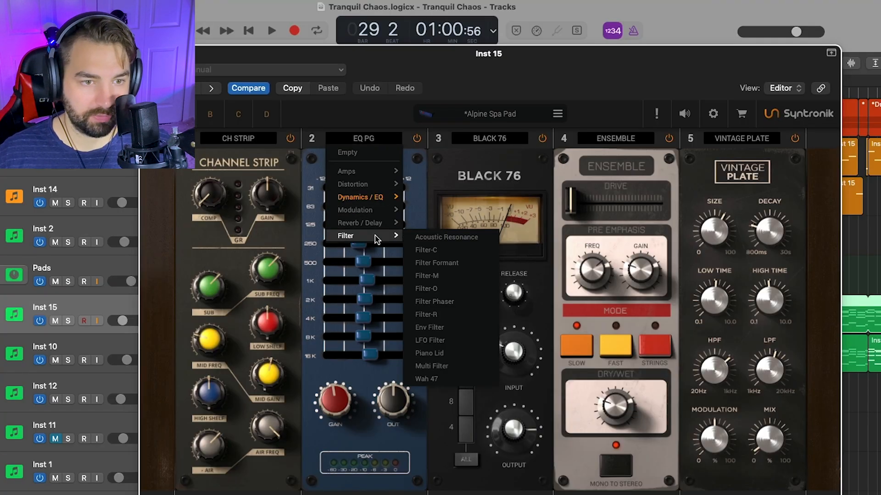
left_click(447, 250)
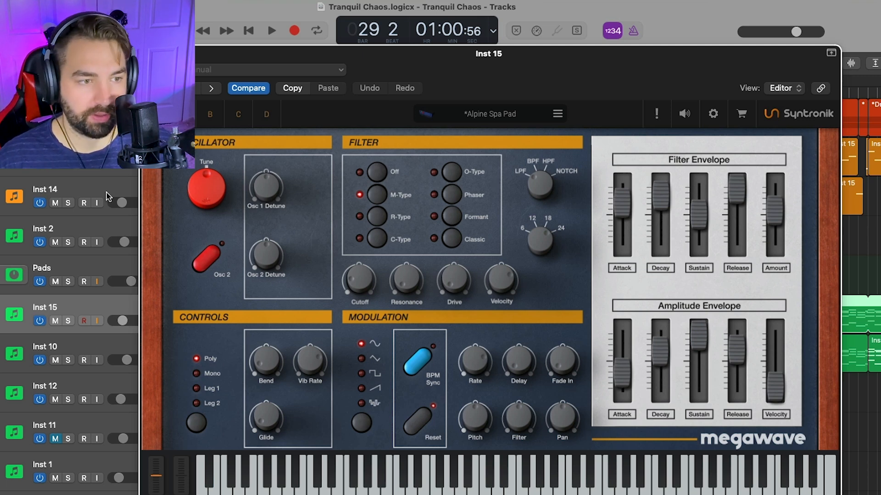
Solo the Inst 15 track and set cycle playback from bar 9, moving the instrument window as needed to reach the tracks.
left_click_drag(328, 62, 563, 71)
left_click(68, 321)
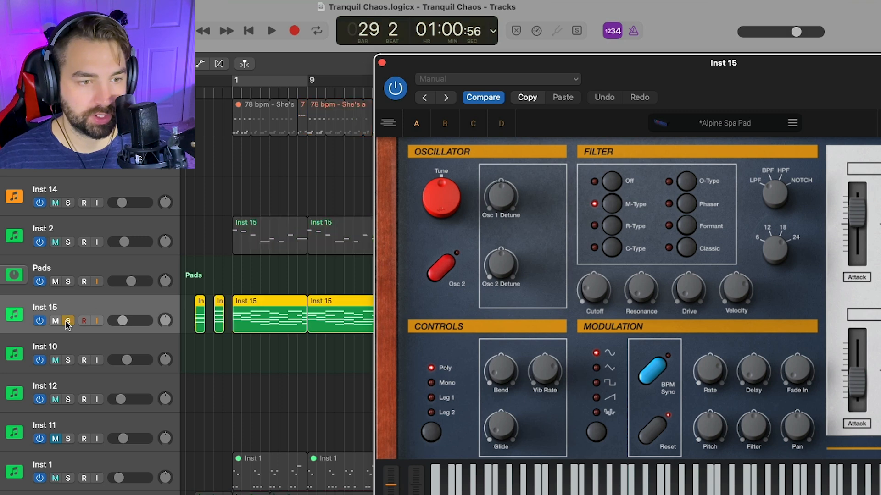
left_click_drag(743, 68, 597, 286)
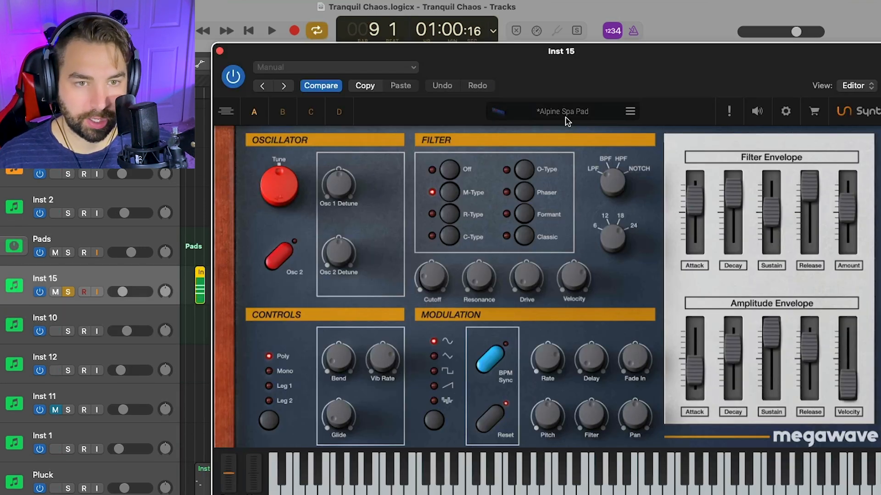
Open the preset browser for Inst 15 and look through the synth models from 99 to String Box.
left_click(572, 115)
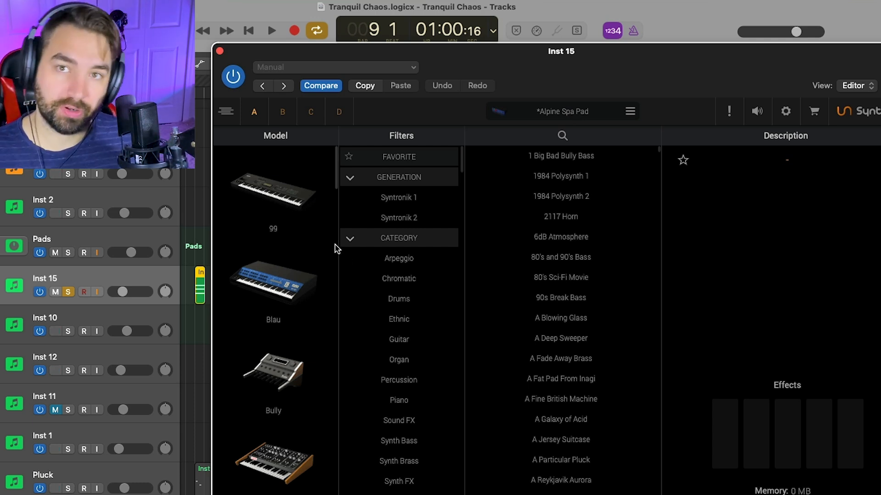
scroll(327, 245, "down", 1)
scroll(325, 246, "down", 1)
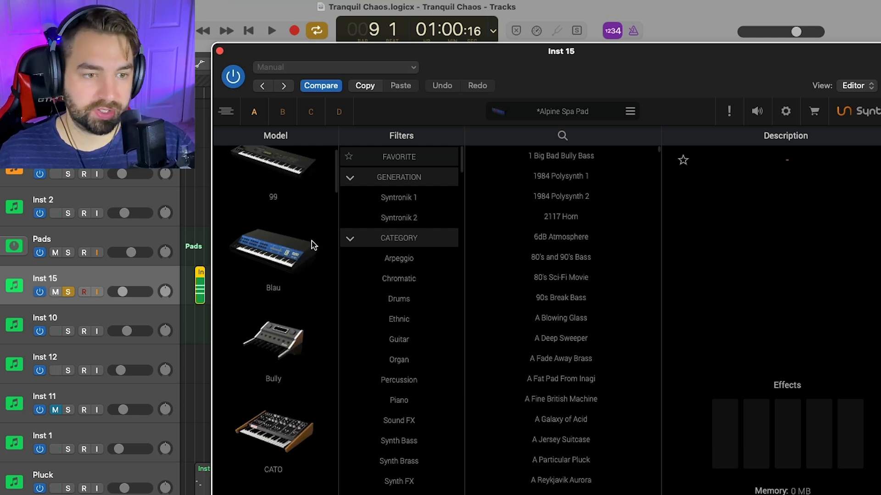
scroll(309, 238, "up", 2)
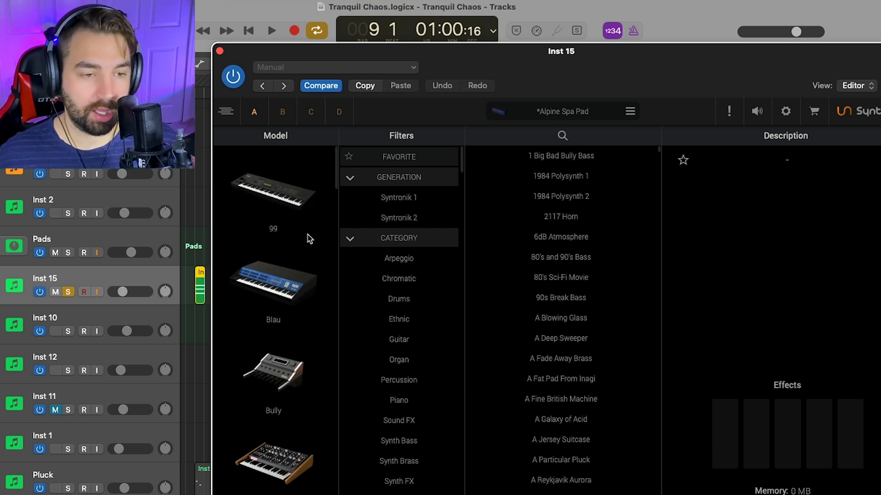
scroll(294, 248, "down", 10)
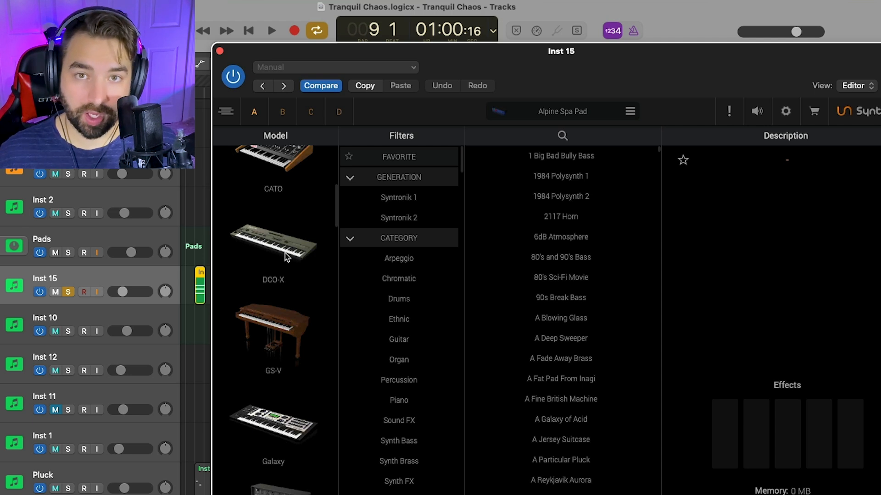
scroll(291, 256, "down", 5)
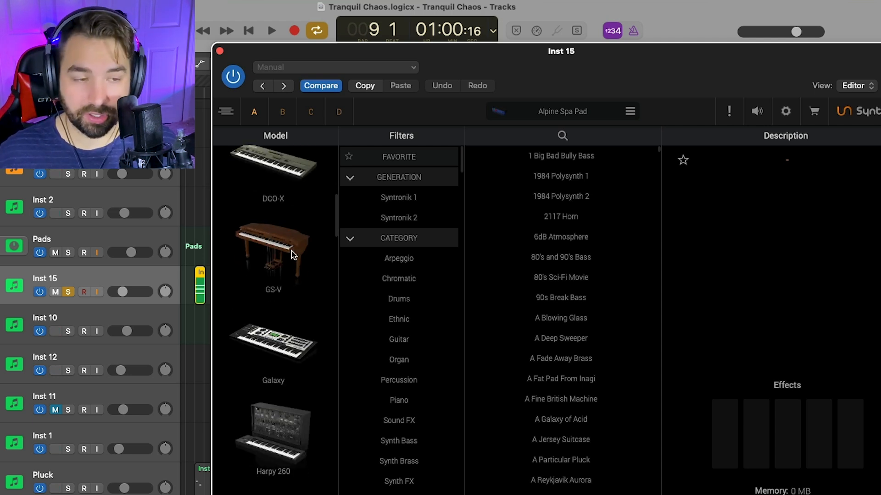
scroll(291, 255, "down", 8)
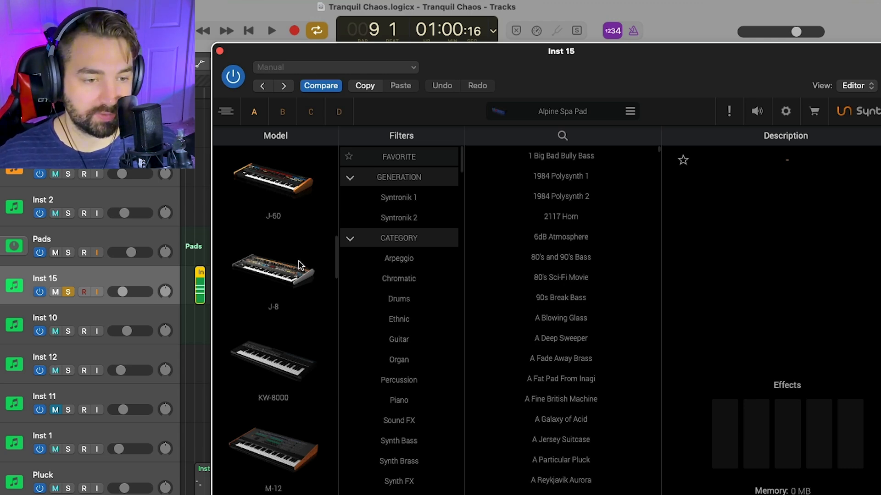
scroll(297, 264, "down", 5)
scroll(315, 268, "down", 20)
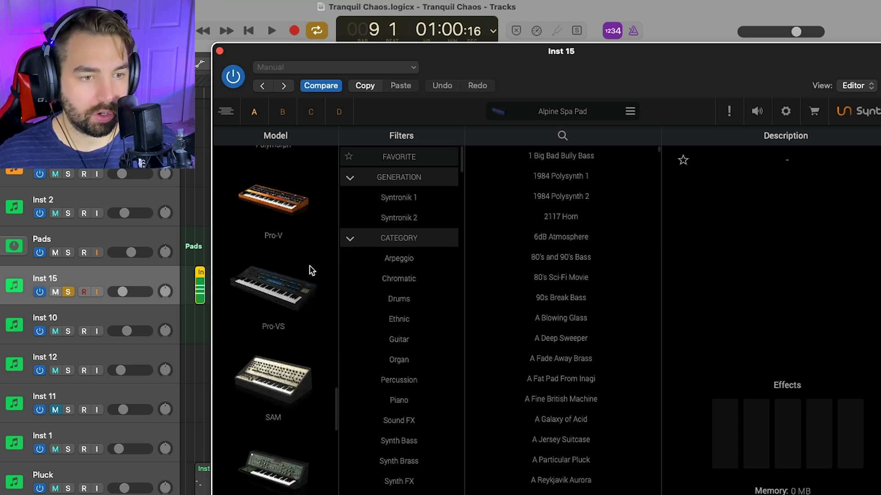
scroll(308, 276, "up", 10)
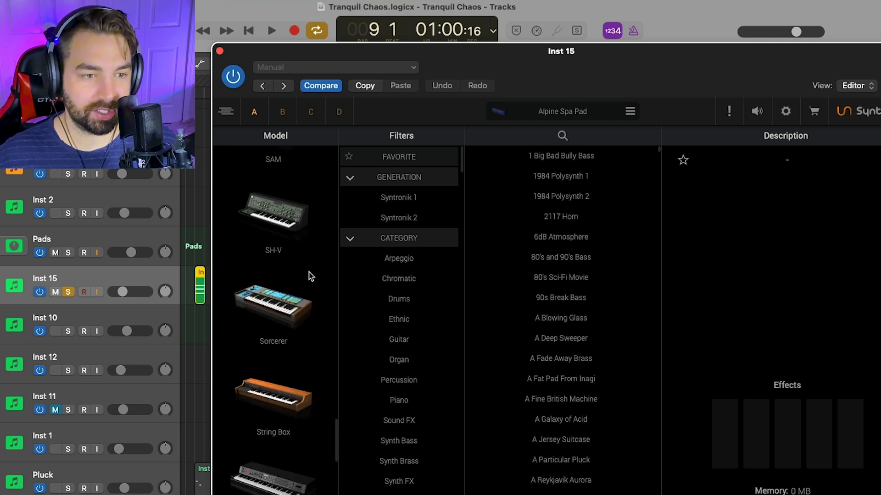
Filter the preset list to the Megawave model and look through its presets.
scroll(298, 279, "up", 5)
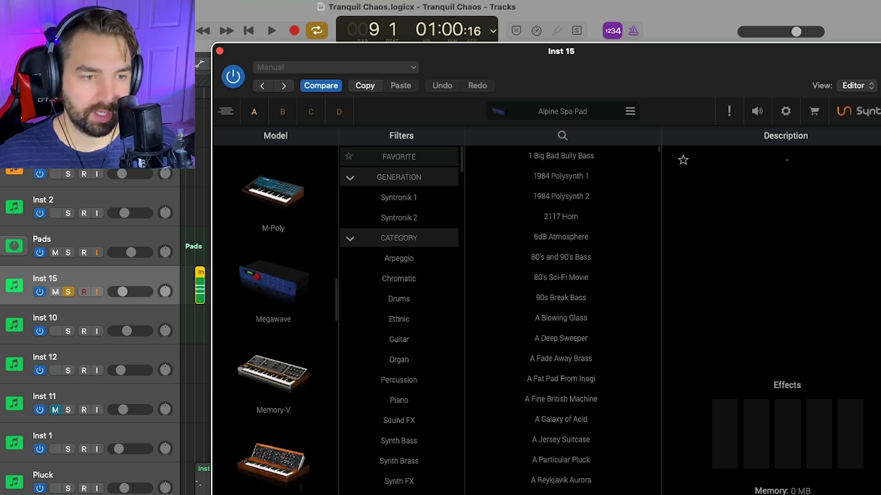
left_click(291, 281)
scroll(595, 211, "down", 20)
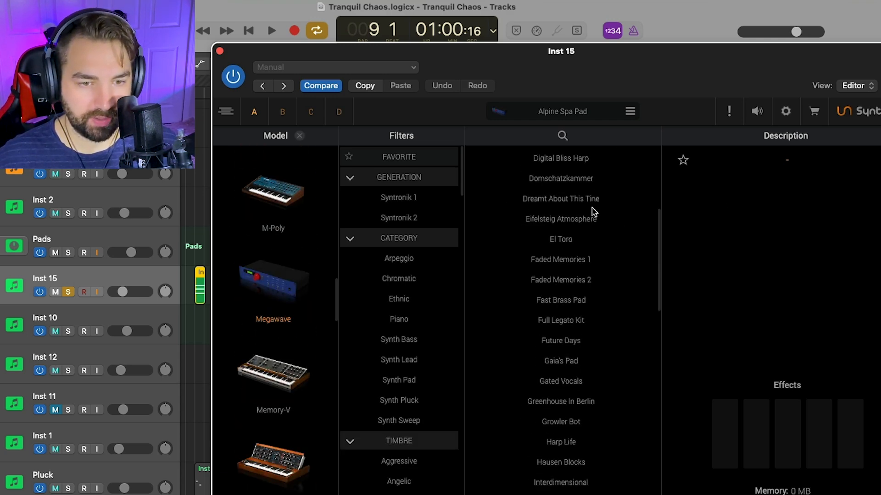
scroll(595, 212, "up", 20)
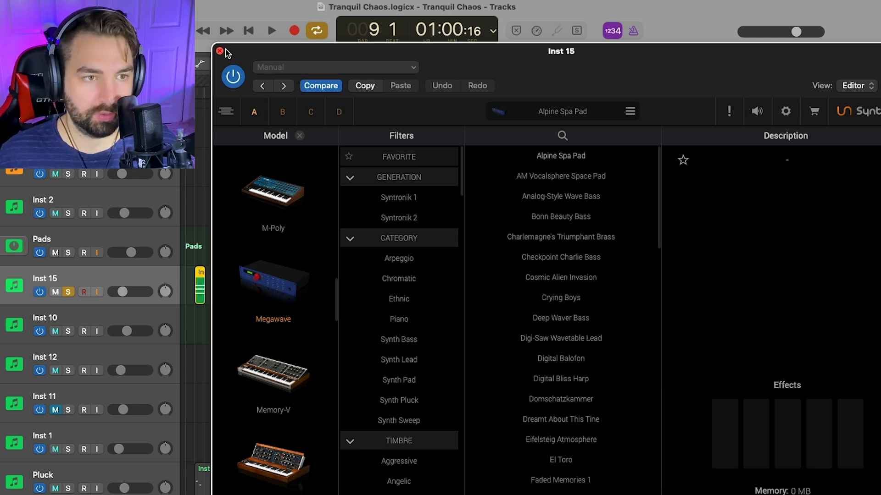
Play the soloed Inst 15 cycle from bar 9 with the instrument window hidden, and bring the window back during playback.
left_click(219, 51)
key("space")
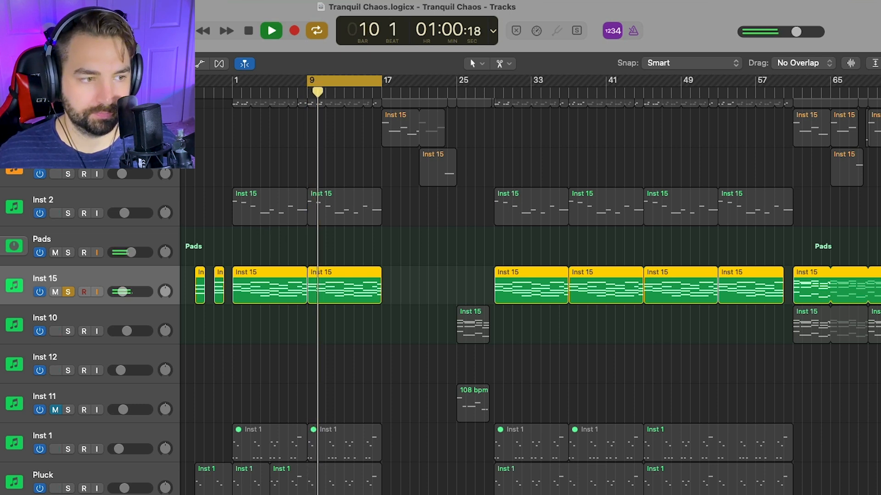
key("v")
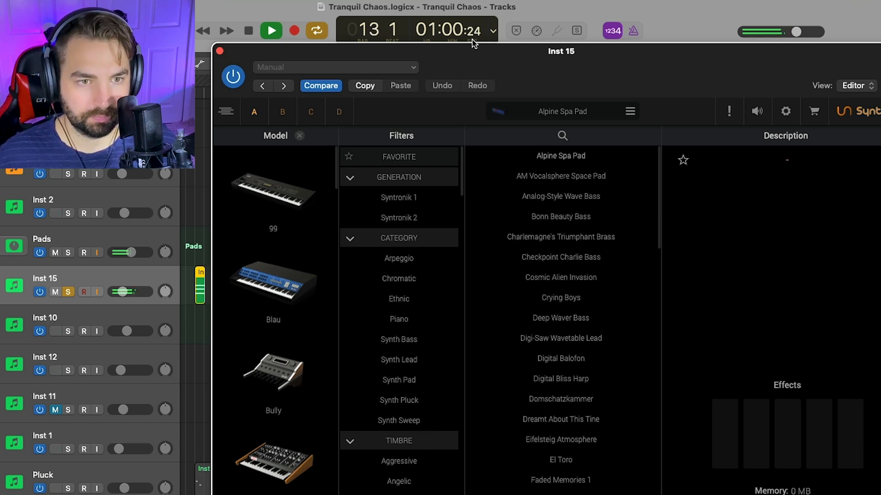
Return to the Megawave control panel for Alpine Spa Pad and place its window beside the Inst 15 cycle regions.
left_click(500, 112)
left_click_drag(561, 66, 782, 62)
scroll(417, 153, "right", 3)
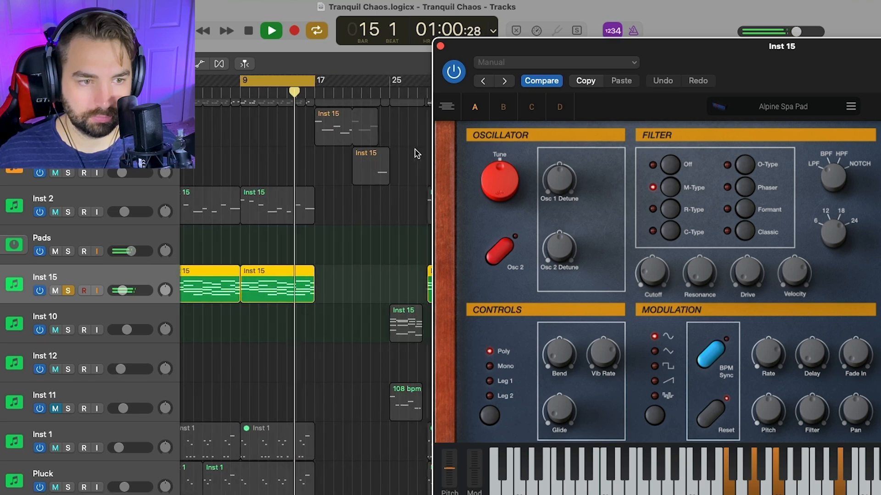
scroll(365, 163, "left", 1)
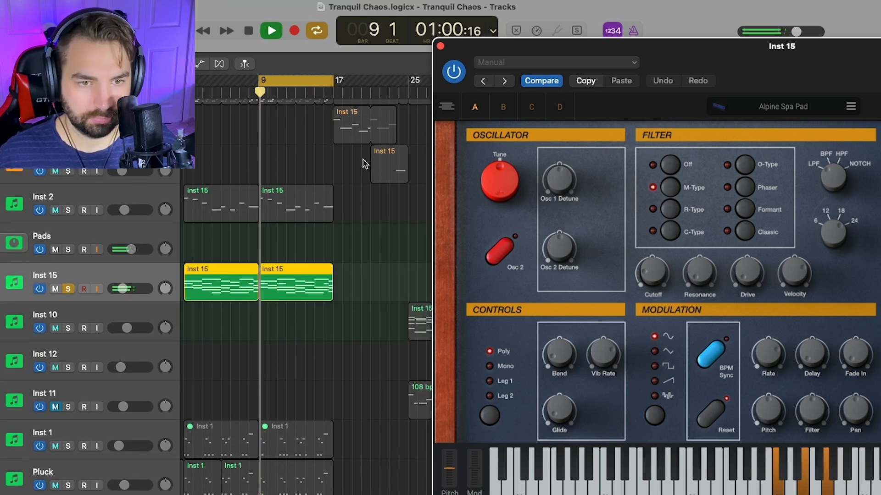
scroll(365, 164, "left", 1)
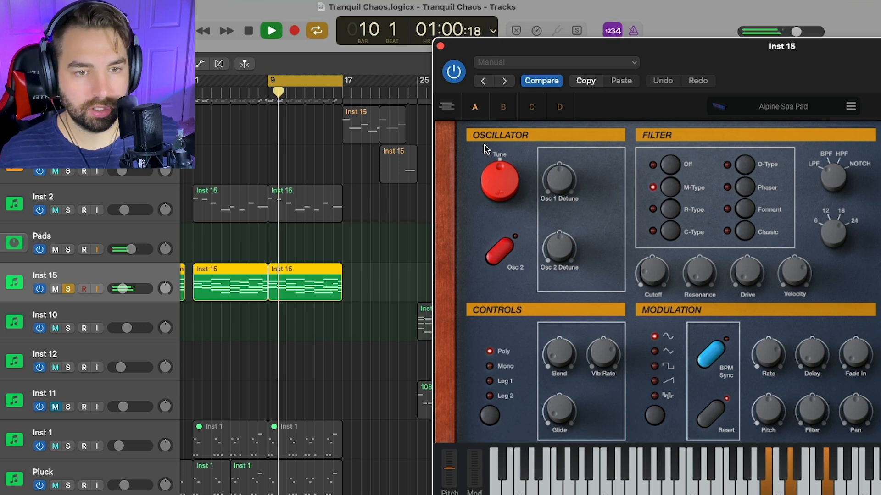
left_click_drag(784, 69, 727, 63)
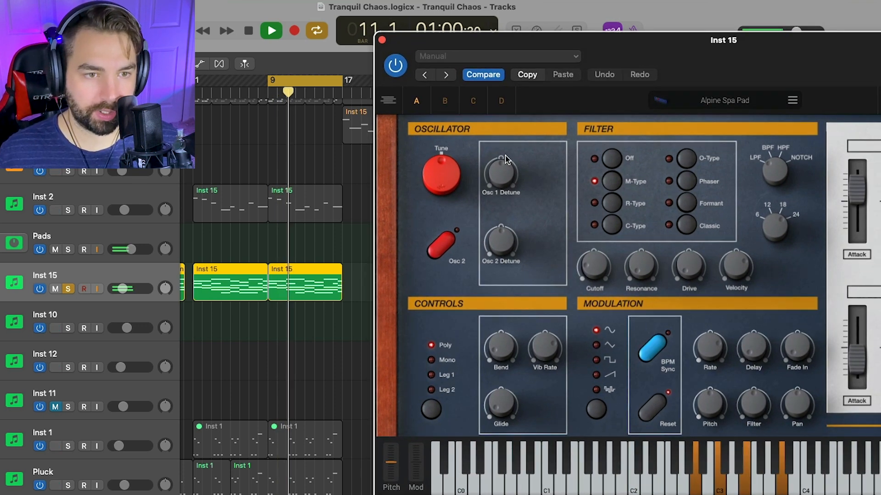
Try out the Tune, Osc 1 Detune and Osc 2 Detune controls and the Osc 2 switch, restoring each one.
left_click_drag(442, 173, 446, 163)
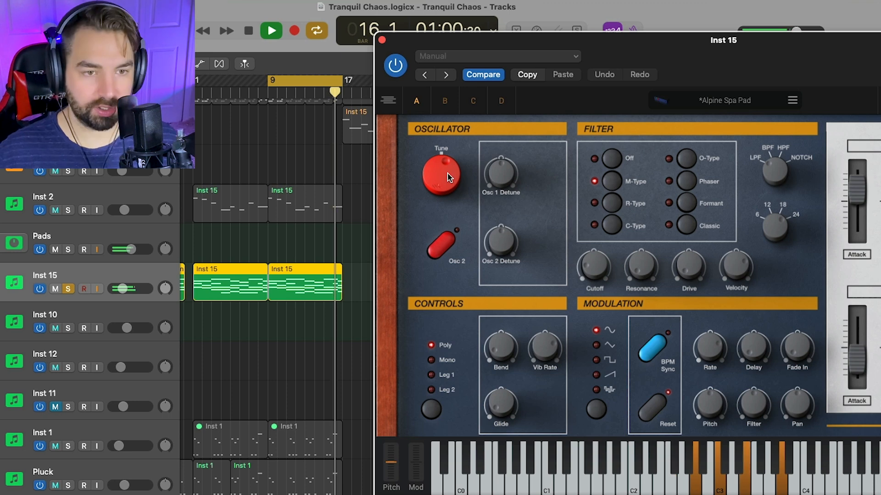
mouse_move(447, 174)
left_click_drag(446, 173, 490, 276)
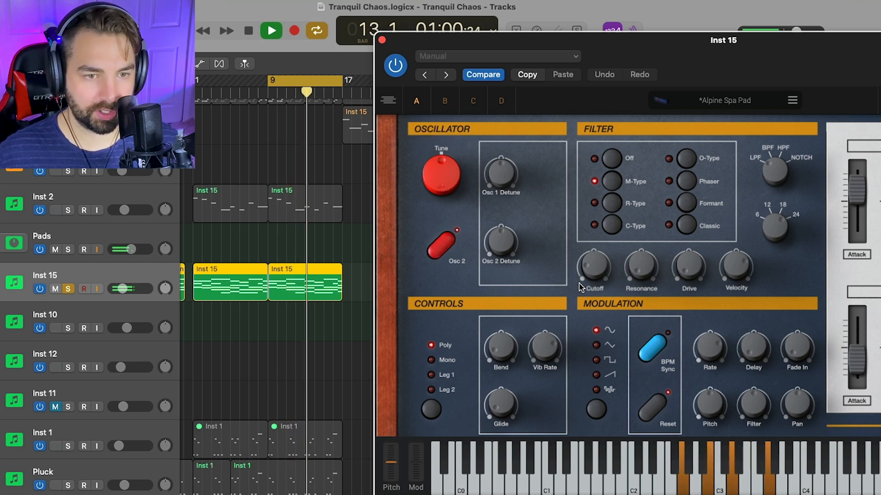
mouse_move(503, 246)
left_mouse_down()
mouse_move(511, 221)
mouse_move(505, 248)
left_mouse_up()
mouse_move(505, 171)
left_mouse_down()
mouse_move(506, 108)
mouse_move(506, 172)
left_mouse_up()
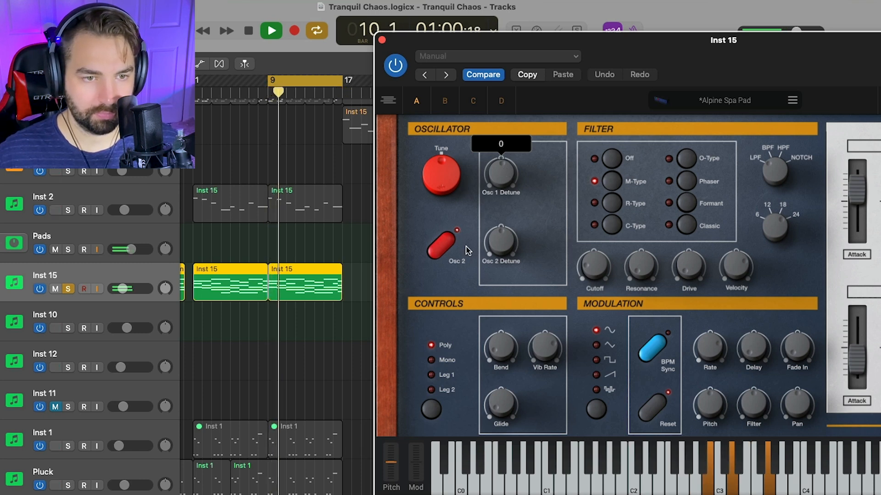
left_click(447, 247)
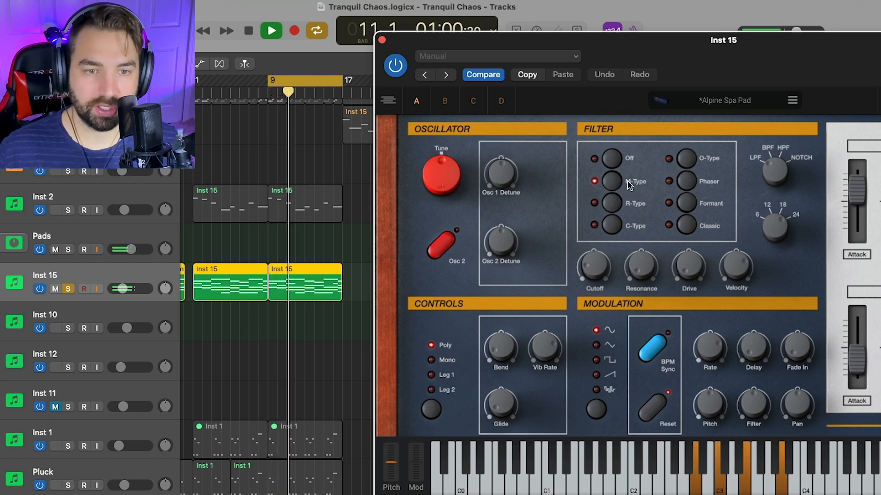
Audition the R-Type and Off filter settings during playback and return the filter to M-Type.
left_click(613, 202)
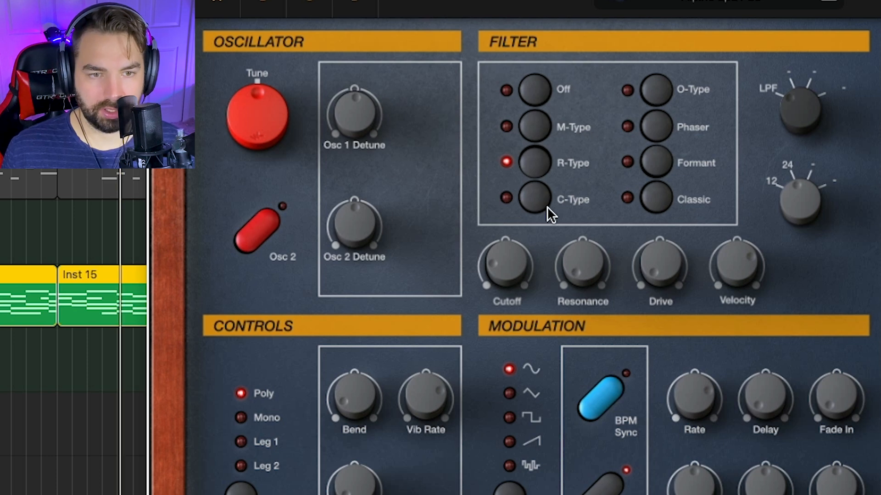
left_click(534, 90)
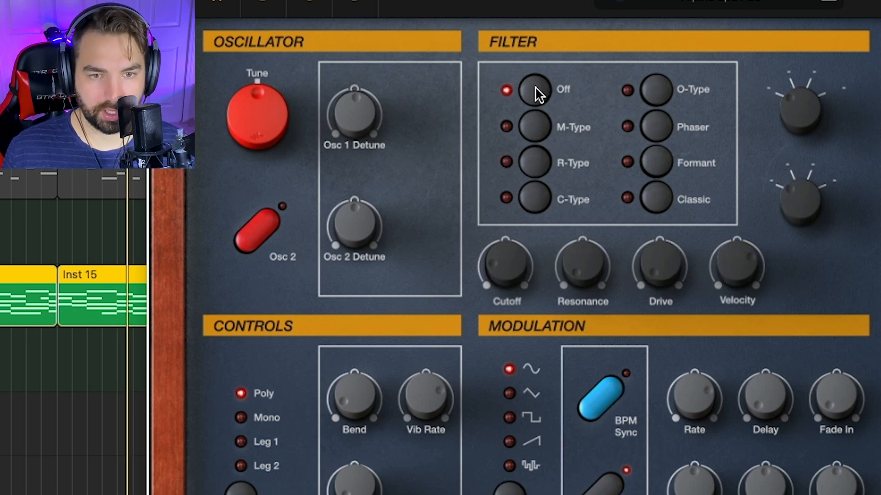
left_click(534, 128)
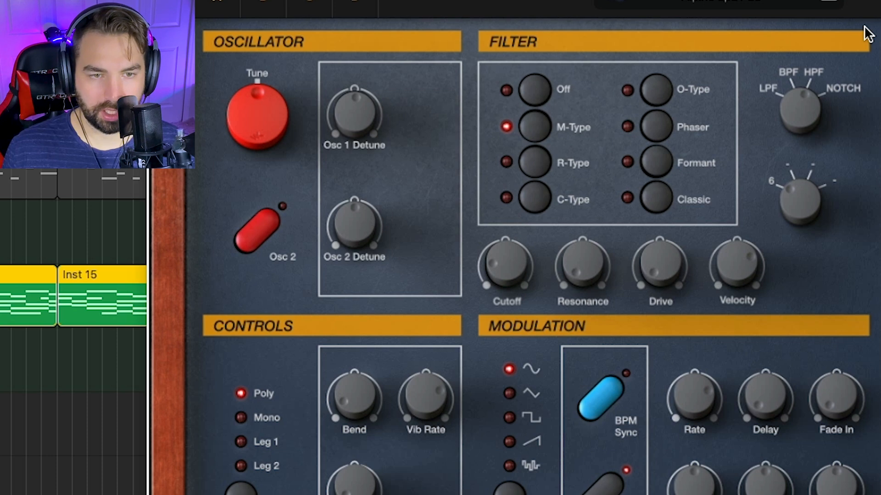
Turn the M-Type filter's mode and slope dials to compare their available settings.
left_click_drag(801, 103, 789, 192)
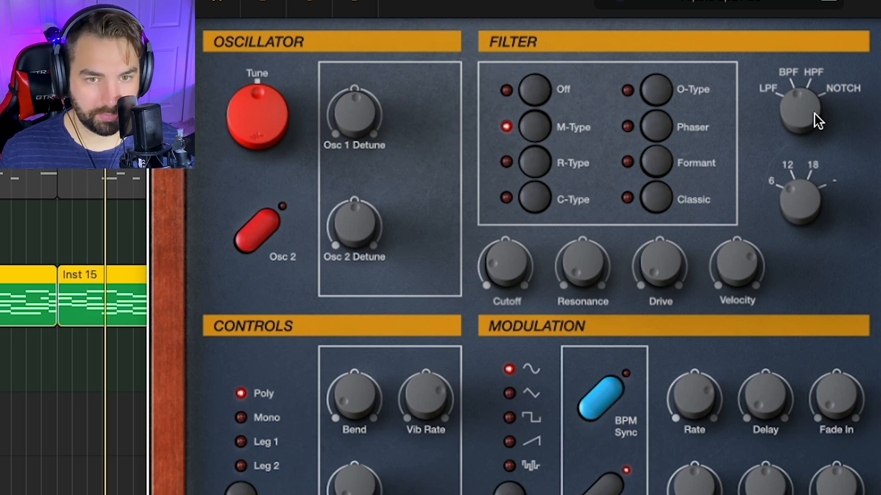
left_click_drag(802, 114, 802, 228)
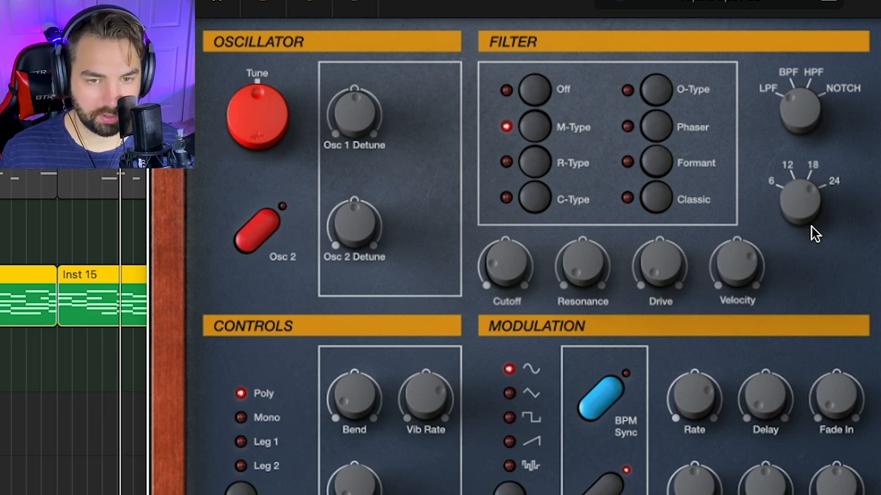
left_click_drag(803, 193, 801, 249)
Demonstrate a low-pass curve in the Inst 15 Channel EQ with a high cut at 3960 Hz, keeping Syntronik's filter dials in view.
left_click_drag(805, 390, 814, 144)
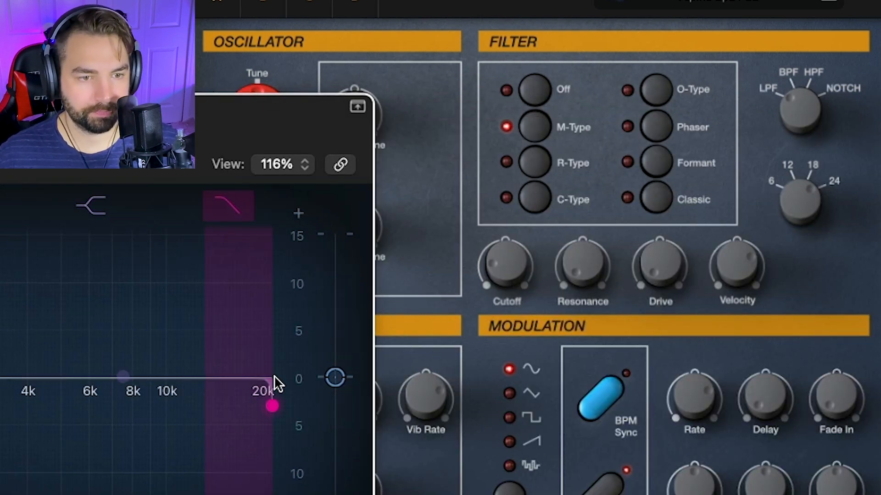
left_click_drag(258, 408, 10, 342)
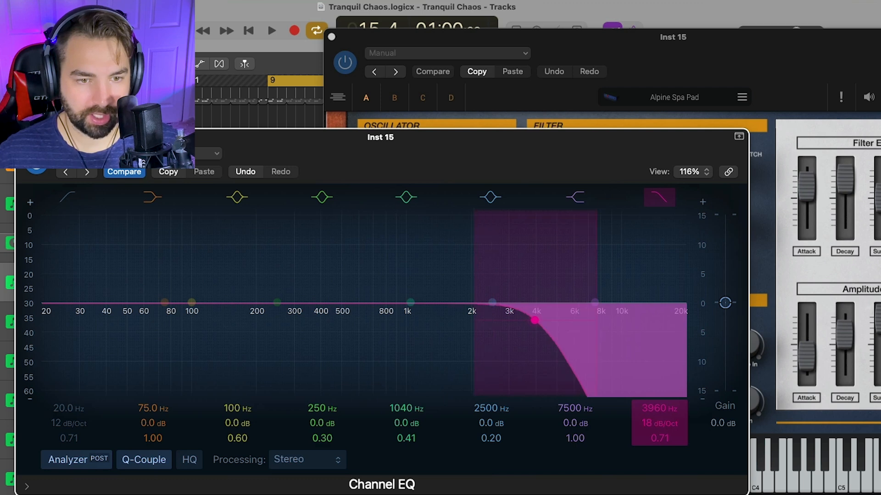
left_click_drag(623, 151, 676, 282)
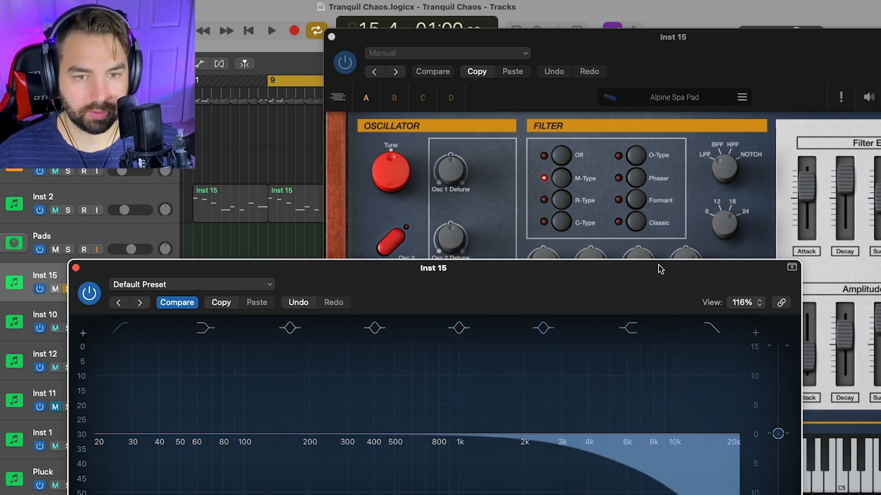
left_click_drag(667, 284, 655, 277)
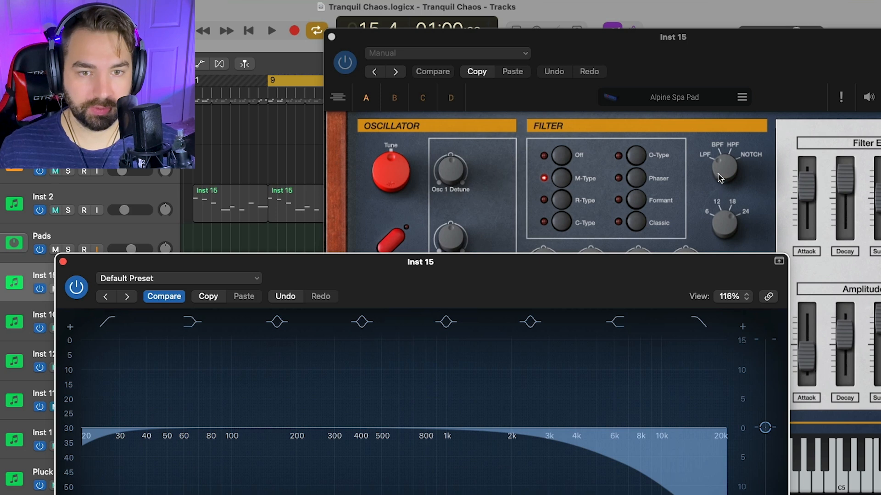
Change Syntronik's filter mode and demonstrate a high-pass curve in the Channel EQ with only a low cut at about 70 Hz.
left_click(728, 157)
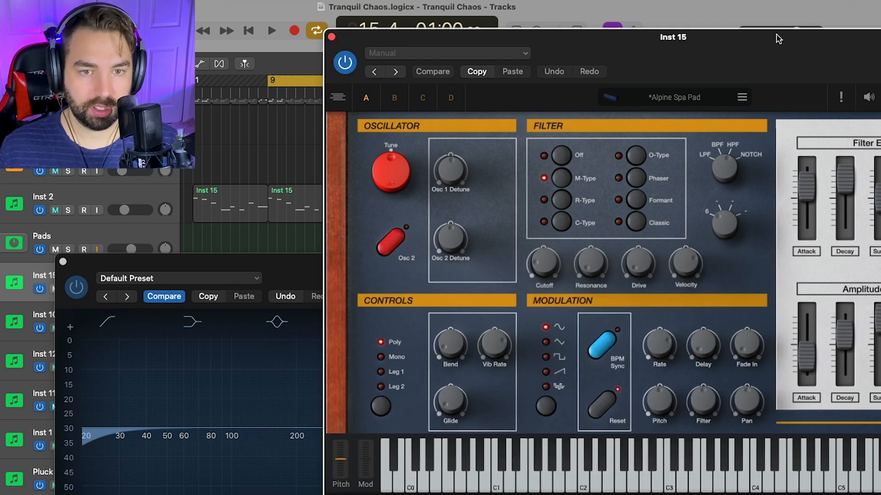
left_click(287, 270)
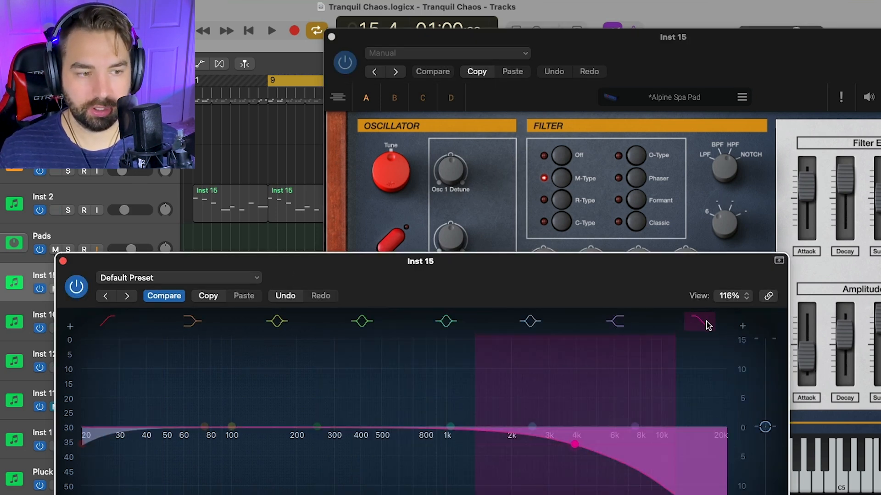
left_click_drag(94, 468, 203, 438)
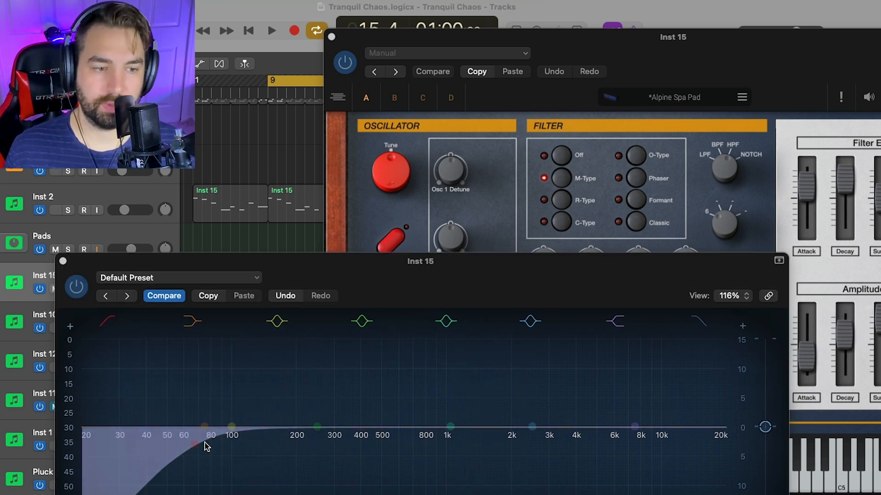
Form a band-pass curve in the Channel EQ with a low cut at about 250 Hz and a high cut slightly above 2 kHz.
left_click(698, 321)
left_click_drag(639, 431, 467, 451)
left_click_drag(190, 451, 309, 450)
left_click_drag(698, 494, 699, 477)
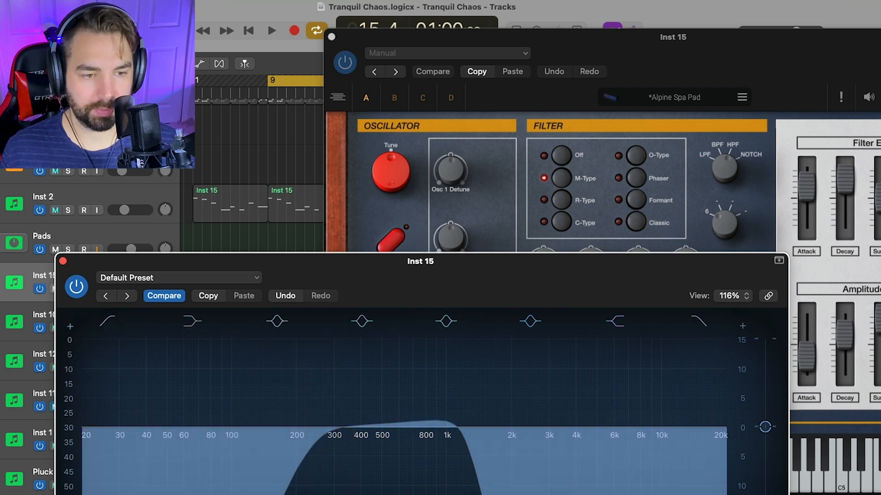
mouse_move(465, 438)
left_mouse_down()
mouse_move(467, 456)
mouse_move(468, 446)
mouse_move(526, 447)
left_mouse_up()
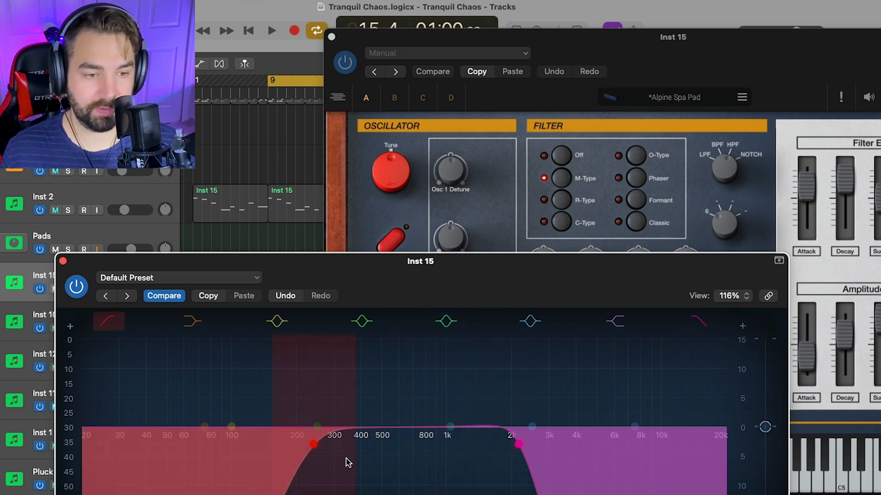
Replace the Channel EQ cuts with a deep notch around 1 kHz, and bypass and close the EQ.
left_click(110, 322)
left_click(698, 320)
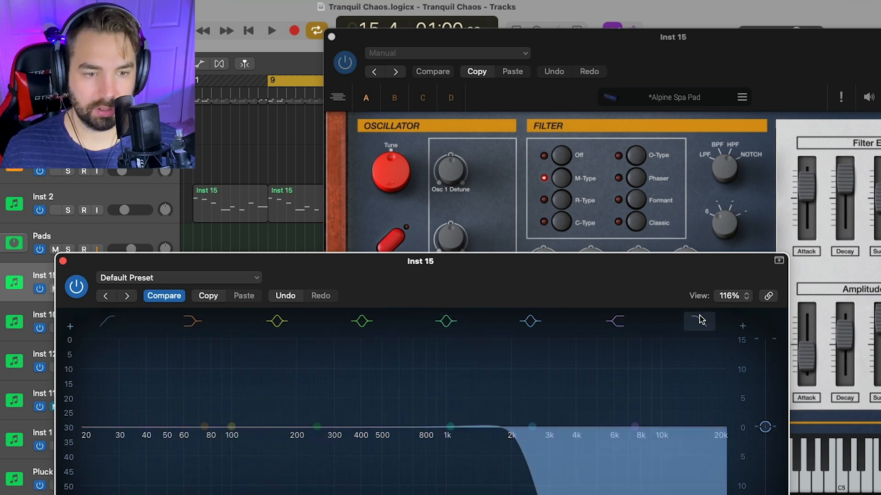
left_click_drag(331, 431, 403, 477)
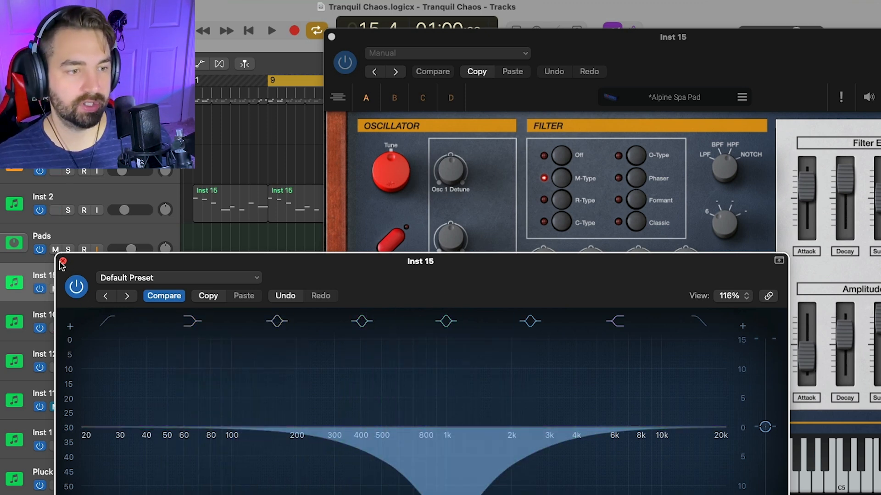
left_click(77, 287)
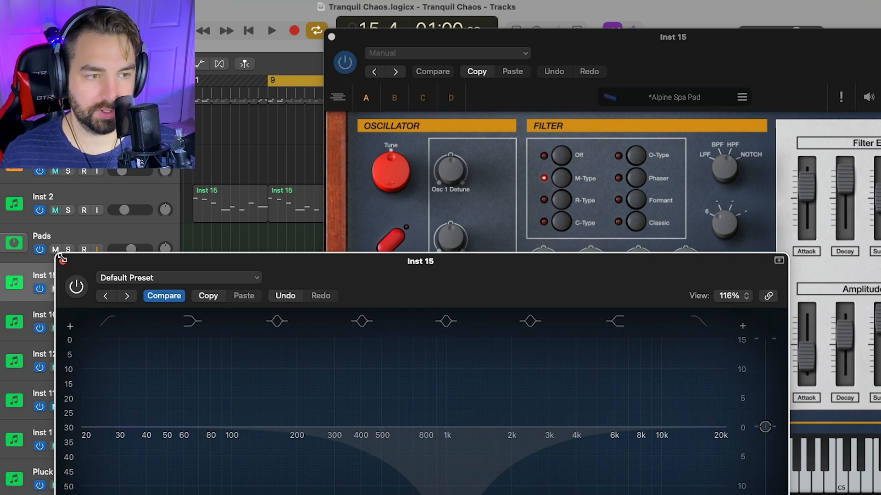
left_click(62, 260)
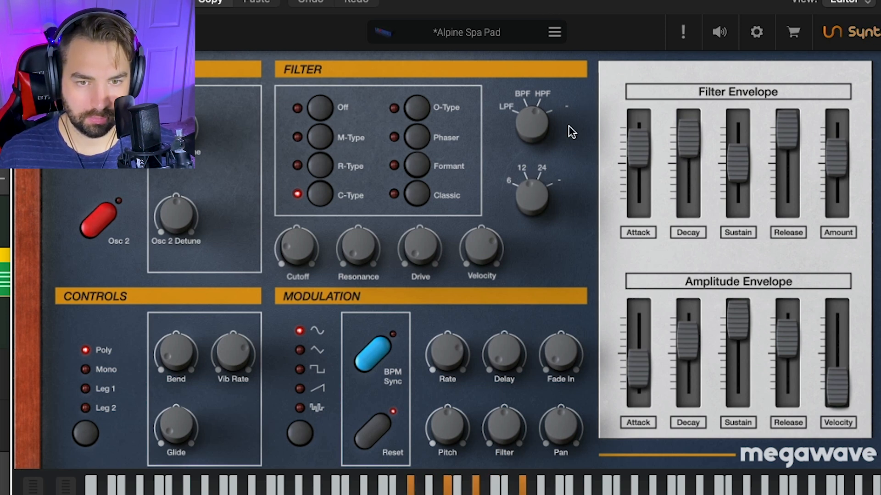
Switch the Megawave filter to O-Type and adjust its slope.
left_click(421, 107)
left_click(529, 194)
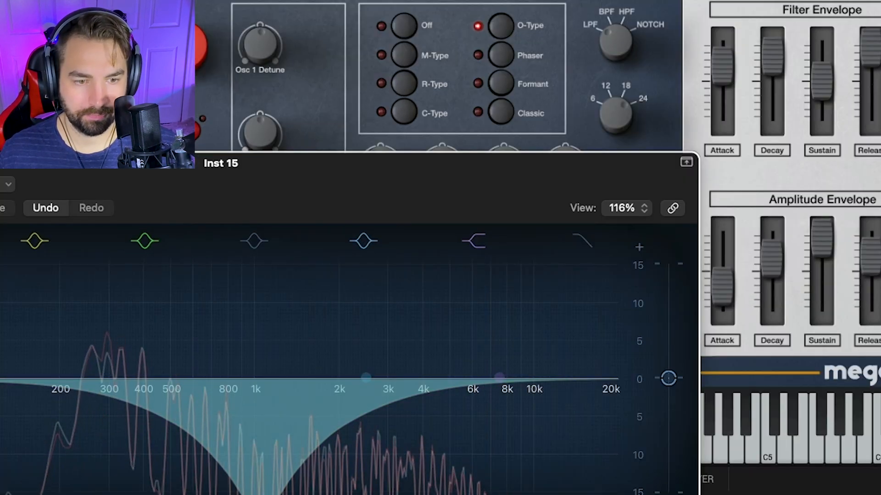
Enable the Channel EQ high cut, sweep it far down during playback and bring it back to about 20 kHz.
left_click(582, 241)
left_click_drag(544, 423, 183, 376)
left_click_drag(349, 398, 617, 395)
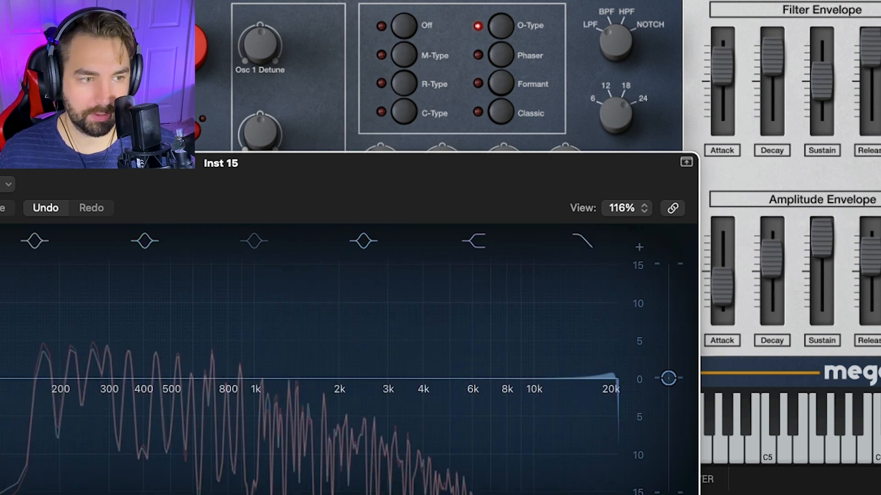
Lower the Megawave filter's Cutoff to 8 Hz and close the Channel EQ.
left_click(146, 142)
left_click_drag(360, 146, 382, 345)
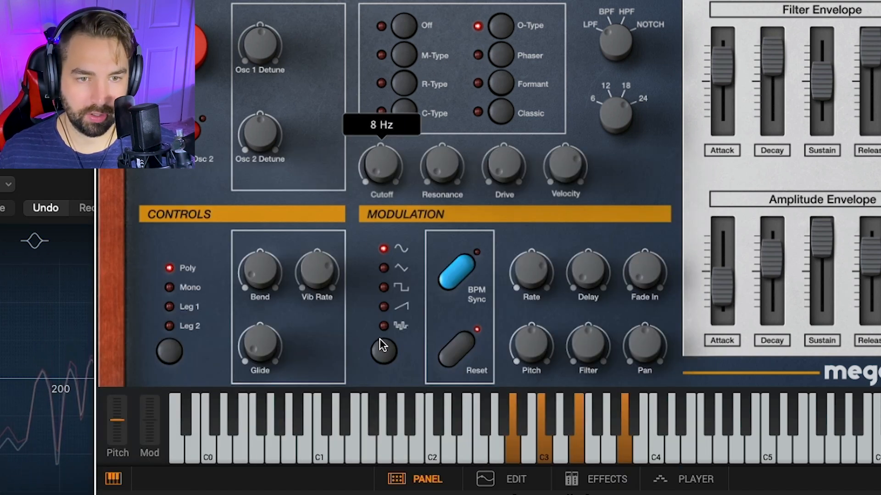
left_click(1, 158)
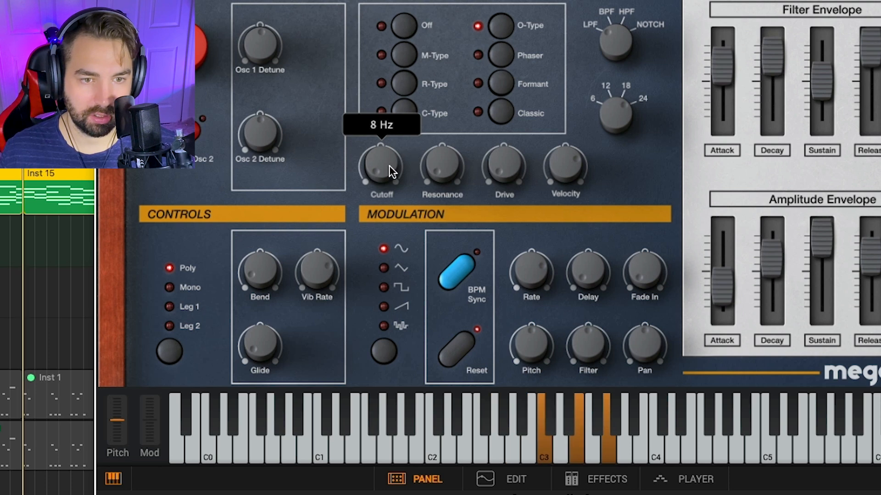
Raise the filter's Cutoff to 14.4 kHz, set Resonance to 2.3 and bring the Cutoff back down.
left_click_drag(380, 166, 380, 166)
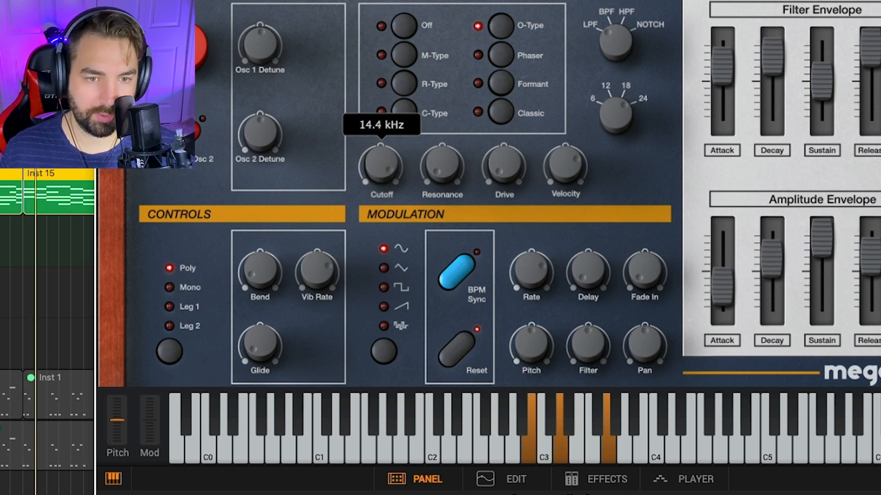
left_click_drag(442, 161, 445, 100)
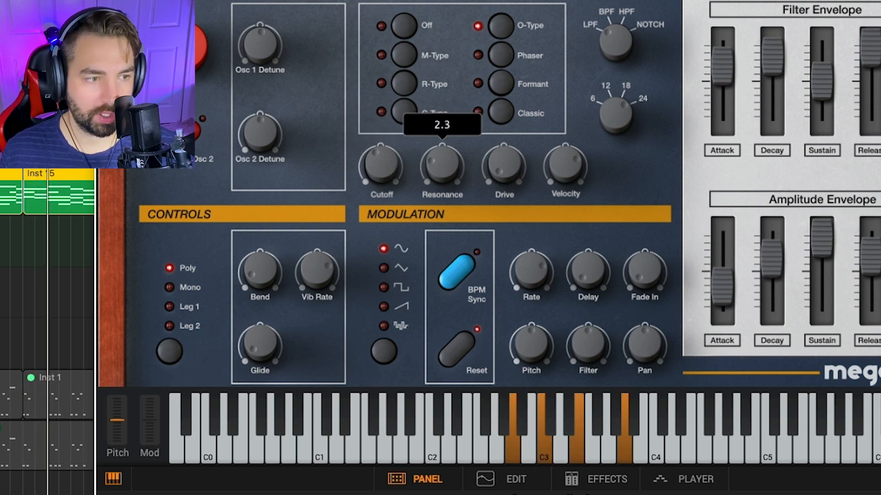
left_click_drag(385, 172, 385, 250)
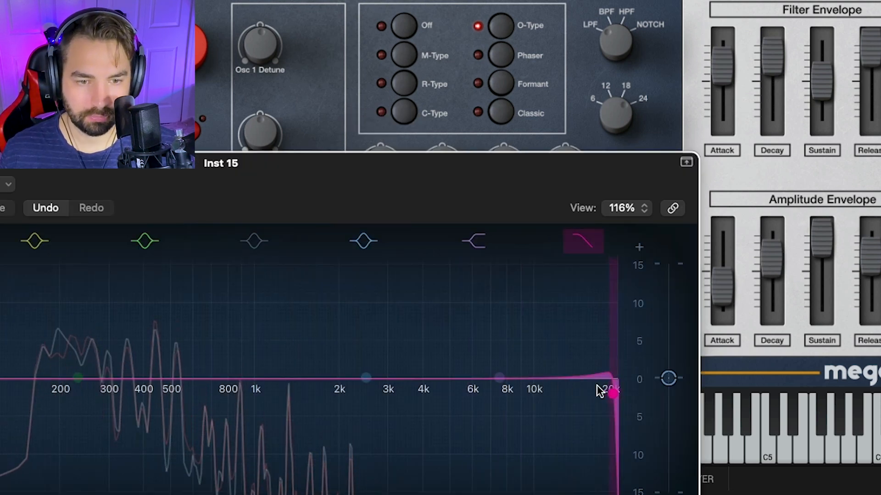
Pull the Channel EQ's high cut down to about 4 kHz, lower a peak band and close the EQ.
left_click_drag(605, 386, 415, 357)
mouse_move(381, 366)
left_mouse_down()
mouse_move(399, 311)
mouse_move(400, 357)
mouse_move(416, 344)
mouse_move(420, 318)
mouse_move(421, 419)
left_mouse_up()
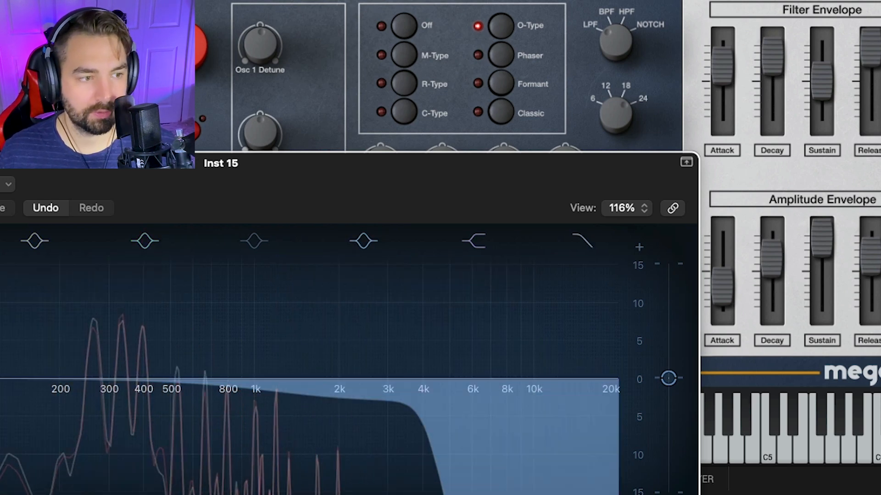
left_click_drag(152, 162, 150, 162)
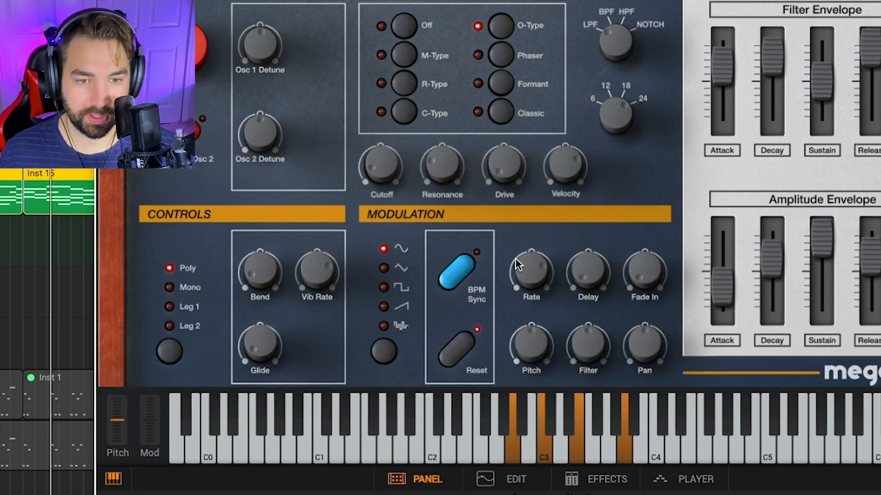
Raise the filter's Drive in stages through 0.2 and 0.4, and readjust the Cutoff.
left_click_drag(510, 172, 511, 121)
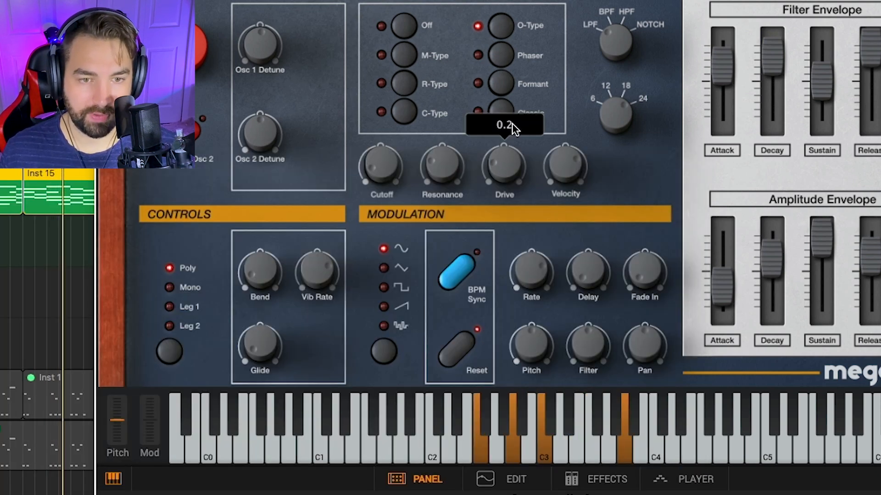
left_click_drag(507, 166, 510, 169)
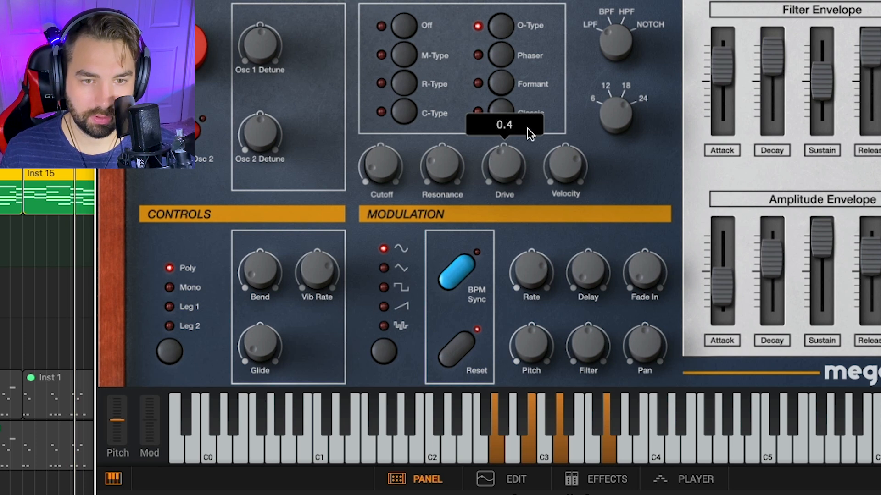
left_click_drag(518, 122, 518, 106)
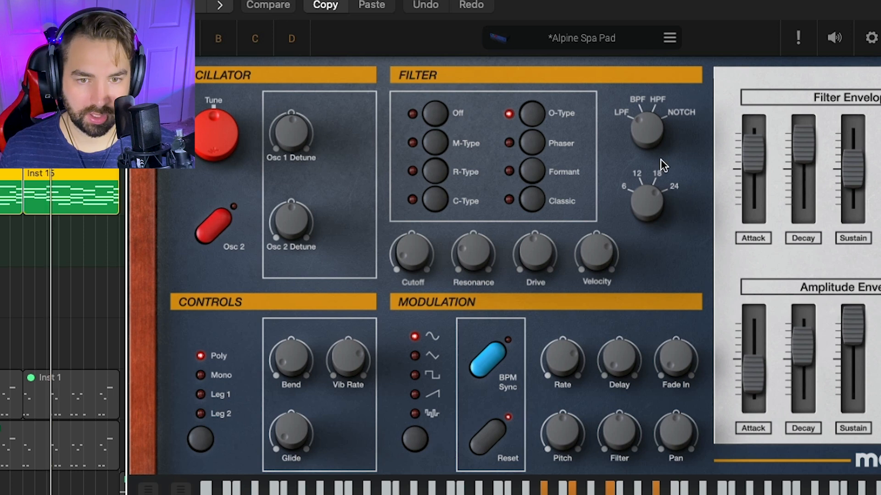
left_click_drag(416, 251, 404, 239)
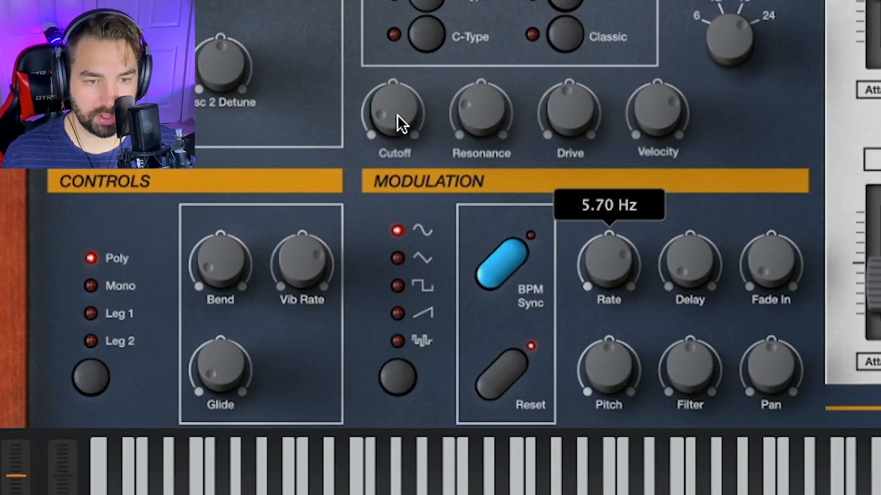
Turn on BPM Sync for the modulation and set its Rate to 2.
left_click(502, 266)
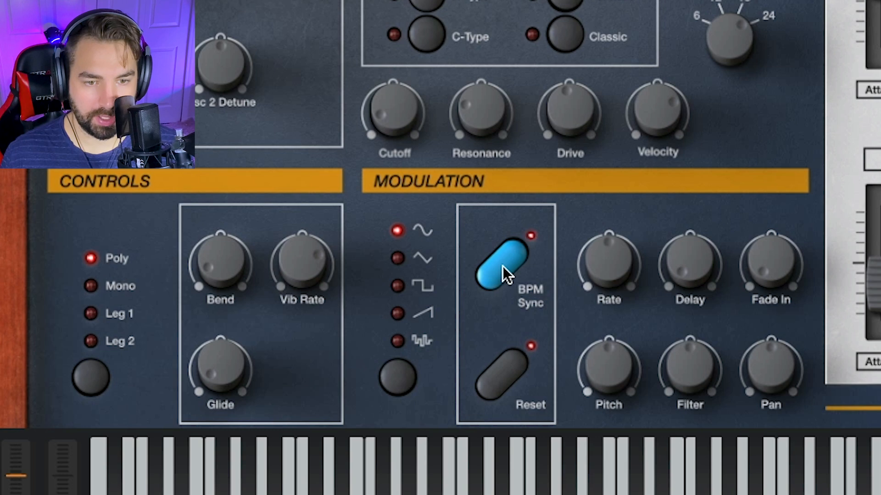
left_click_drag(608, 266, 657, 173)
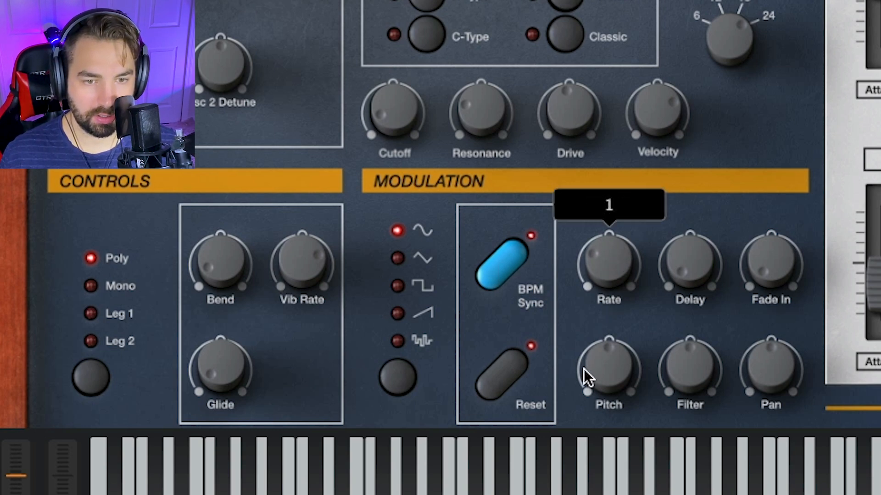
left_click_drag(576, 412, 574, 404)
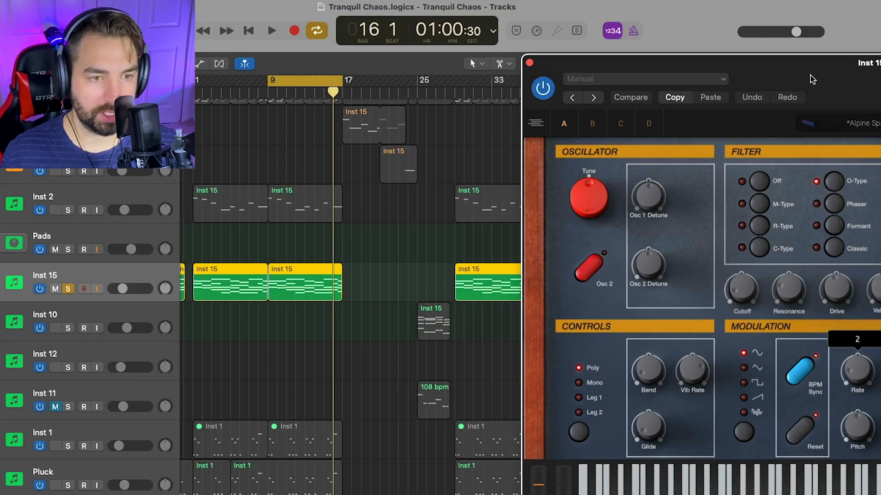
left_click_drag(812, 79, 603, 78)
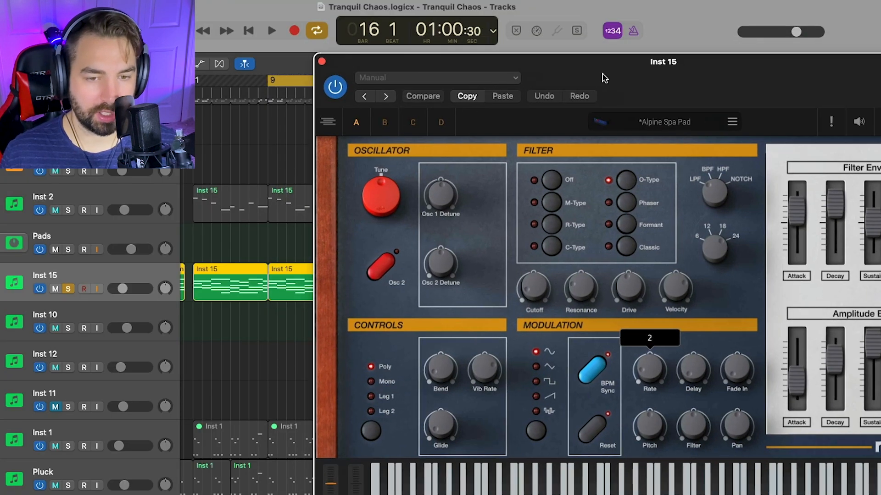
left_click_drag(663, 340, 662, 336)
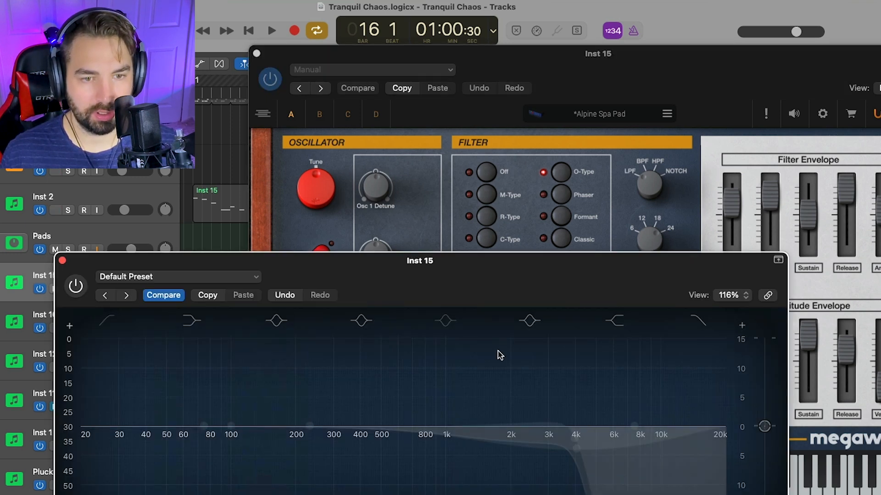
Sweep the bypassed Channel EQ's band near 4 kHz lower to illustrate filter movement, and close the EQ.
left_click_drag(579, 427, 498, 425)
left_click_drag(577, 445, 515, 432)
left_click(62, 261)
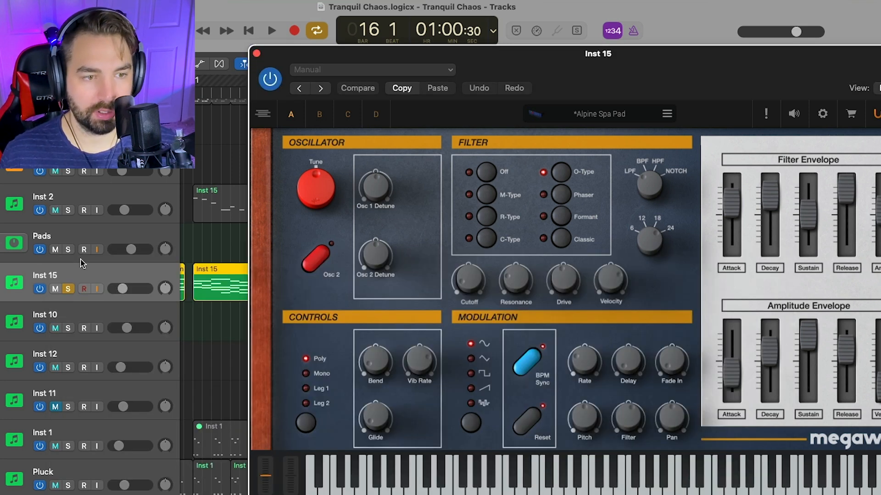
Play the Inst 15 loop and set the synced modulation Rate to 4.
key("space")
left_click_drag(560, 58, 678, 51)
left_click_drag(699, 365, 691, 392)
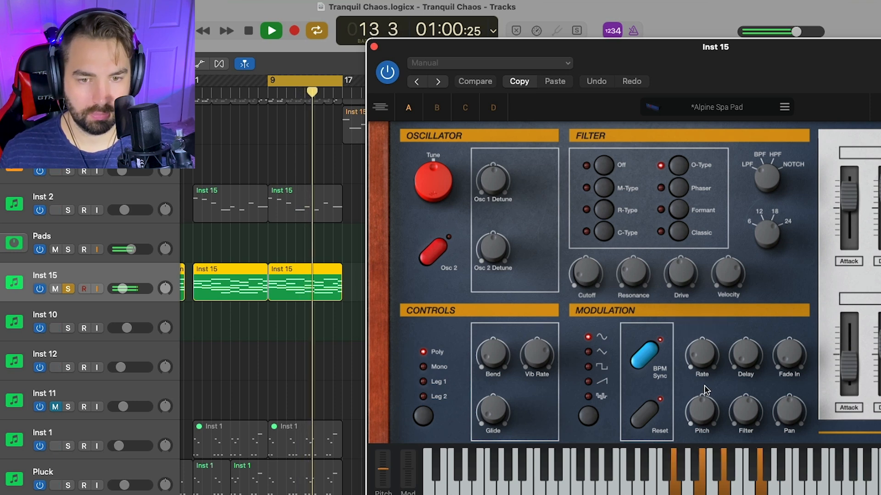
left_click_drag(702, 356, 701, 375)
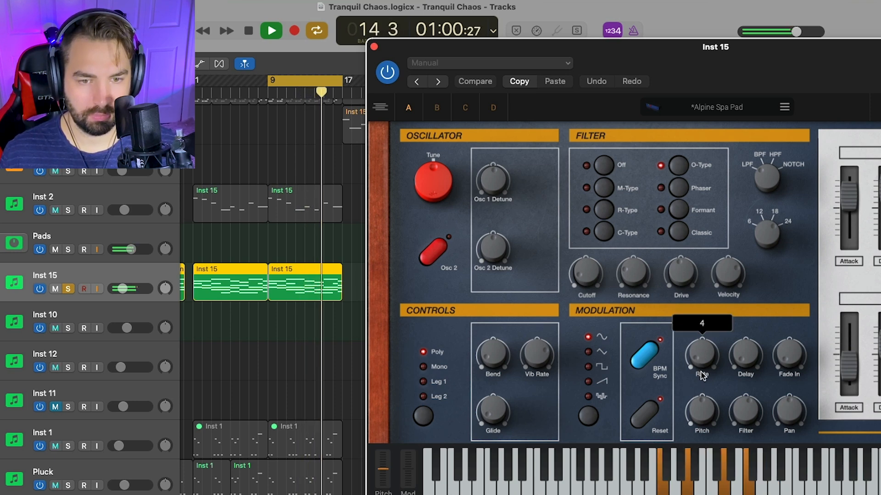
Adjust the filter Cutoff and the modulation's Fade In and Pitch amounts during playback.
left_click_drag(588, 278, 592, 291)
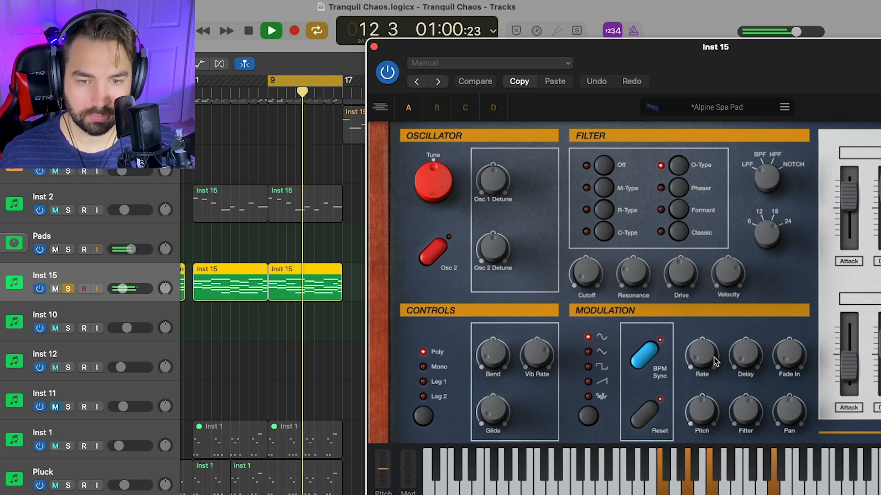
left_click_drag(796, 359, 796, 308)
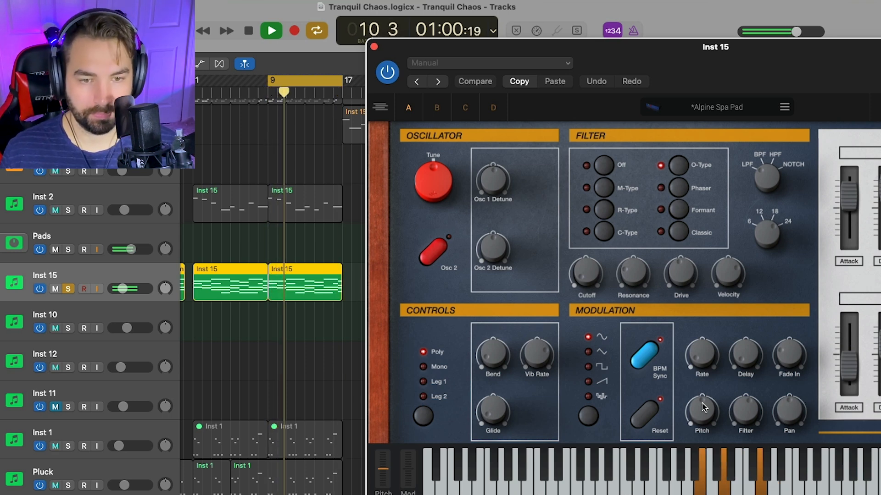
left_click_drag(770, 95, 698, 82)
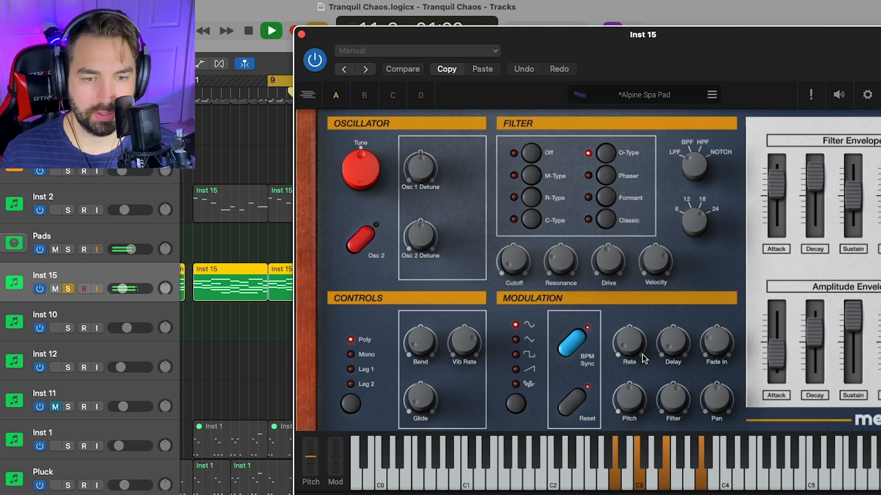
left_click_drag(632, 404, 632, 401)
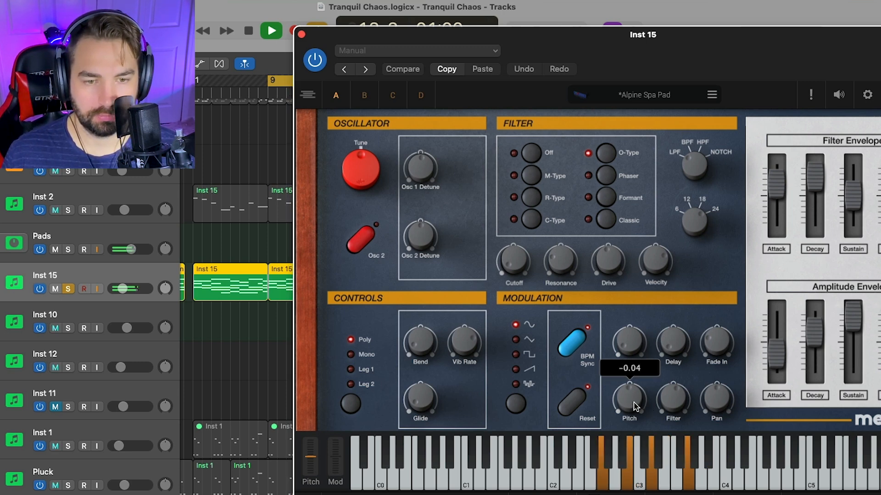
left_click_drag(637, 403, 636, 402)
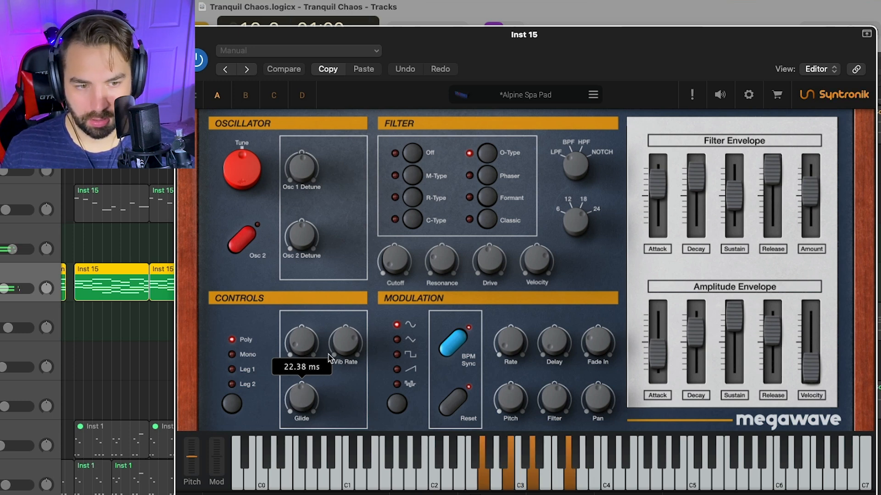
Lower the Glide time, show the effects rack and close the Inst 15 instrument window.
left_click_drag(304, 396, 288, 441)
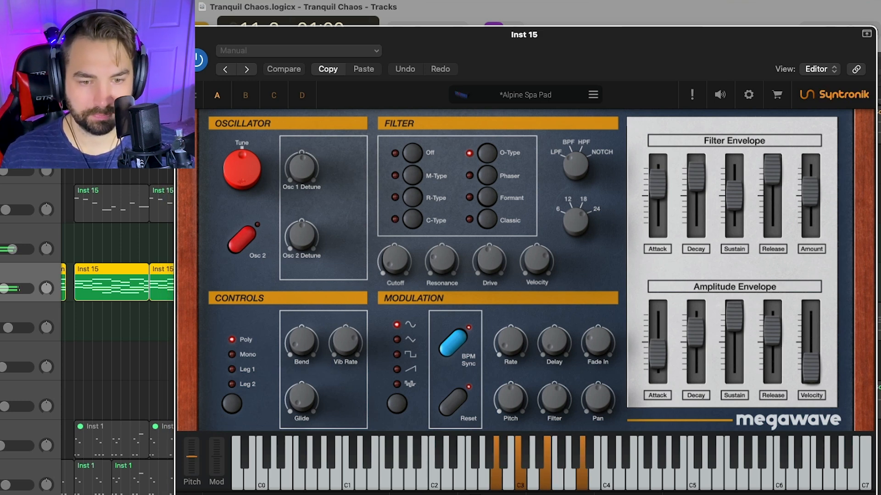
left_click(491, 494)
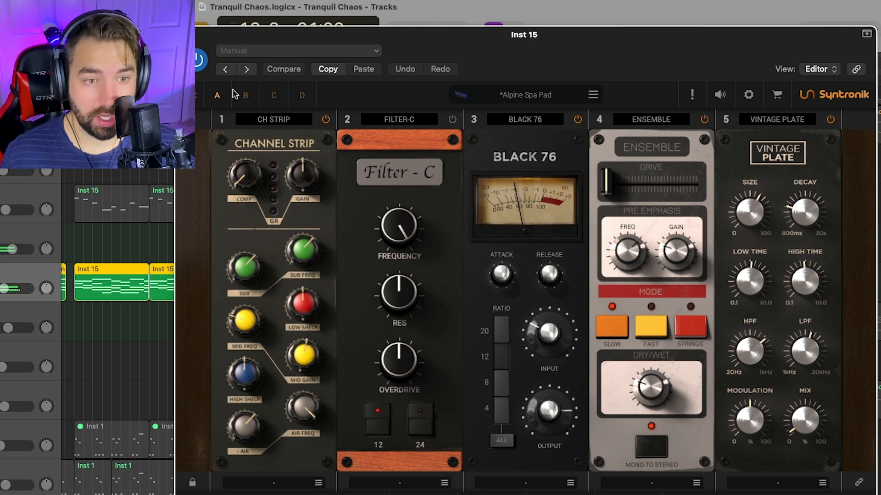
key("super+w")
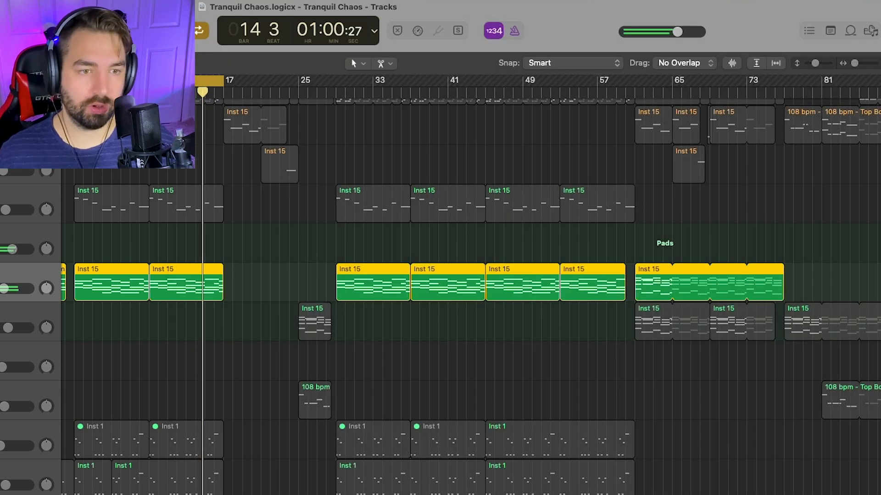
Solo the Inst 2 bass track, view its Kalifornia Synth Bass instrument and close the window.
left_click(58, 209)
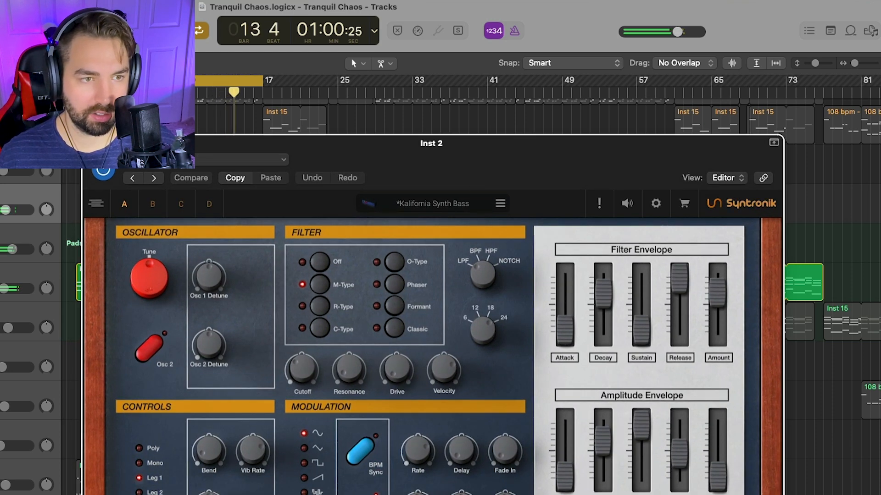
left_click(92, 143)
Solo the Pluck track, view its Prussian Pluck instrument and hide the window.
scroll(183, 159, "up", 2)
scroll(209, 290, "down", 7)
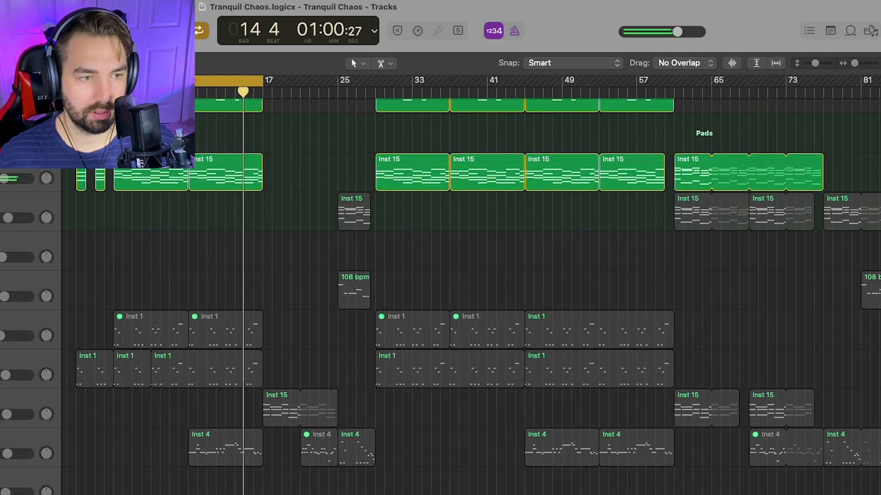
left_click(0, 374)
left_click(0, 367)
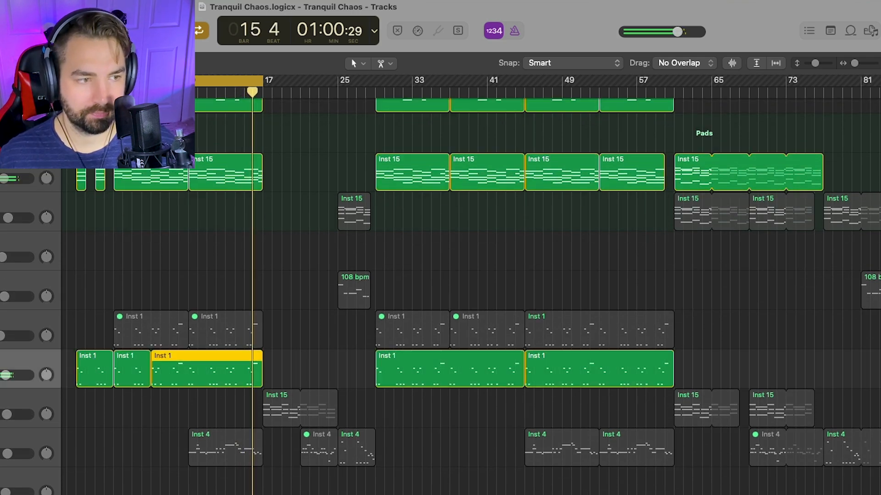
key("v")
left_click_drag(542, 179, 537, 159)
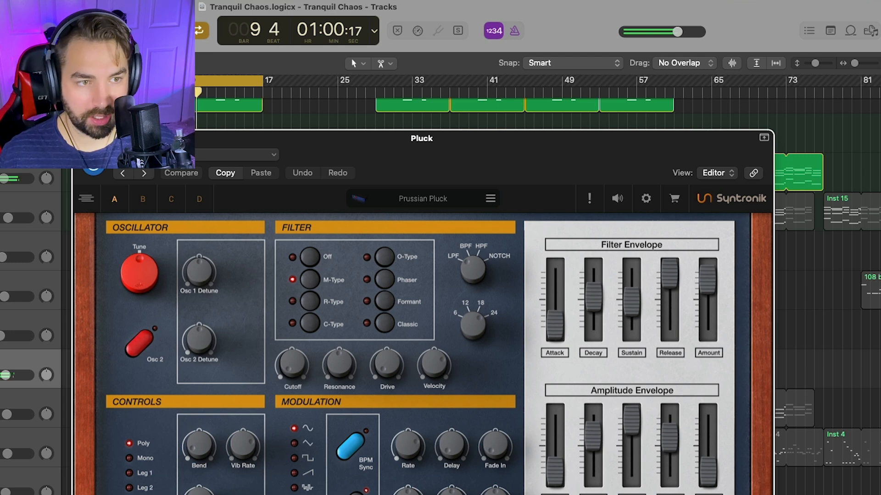
key("v")
Solo the Lead 1 track, view its Digi-Saw Wavetable Lead instrument and hide the window.
left_click(1, 454)
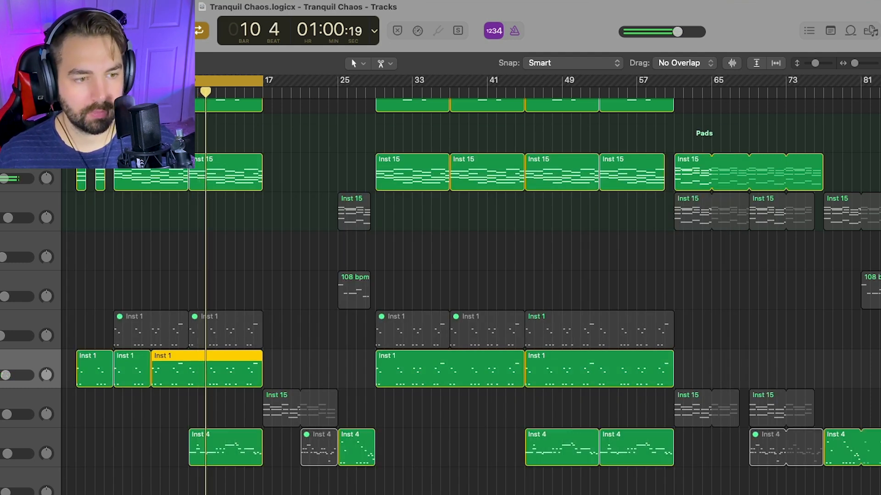
left_click(1, 441)
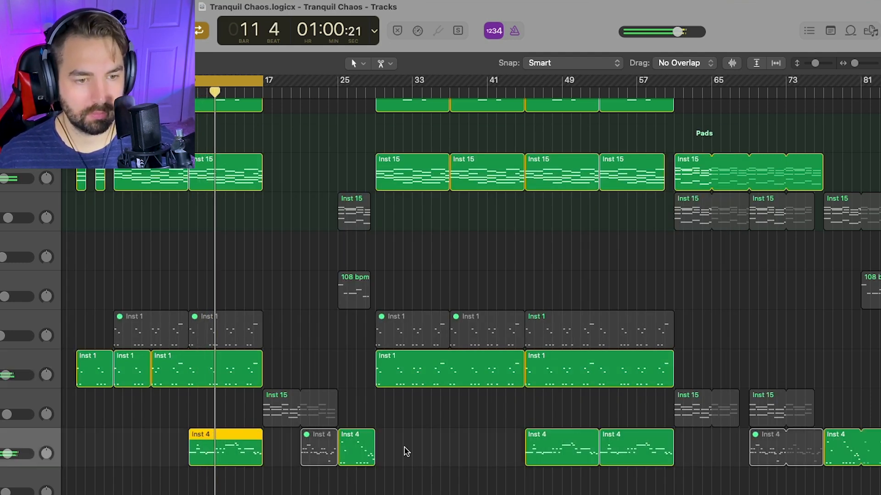
key("v")
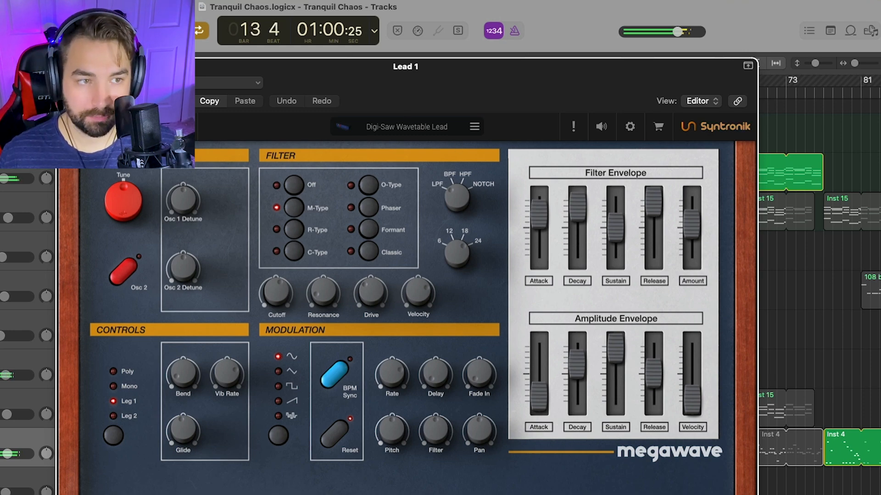
key("v")
Set the cycle range to bars 61 through 77 and play from bar 61.
scroll(447, 275, "right", 6)
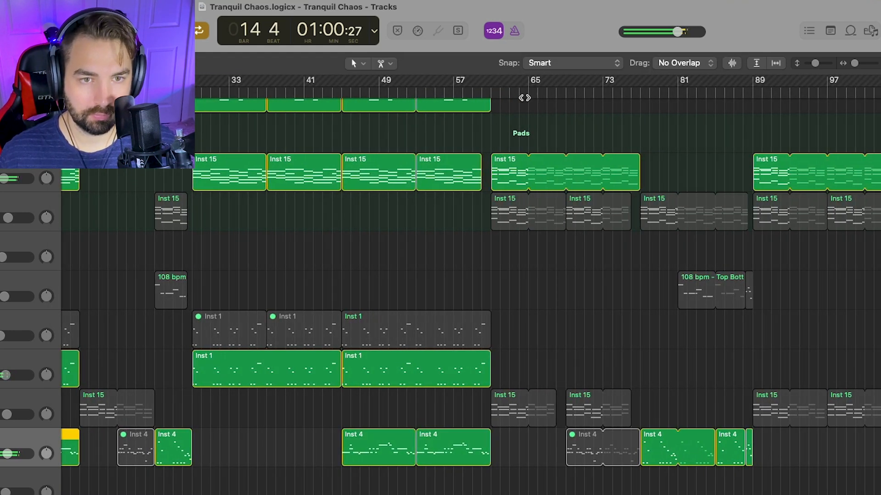
scroll(526, 98, "up", 4)
left_click_drag(493, 86, 640, 91)
scroll(554, 158, "up", 3)
left_click(492, 93)
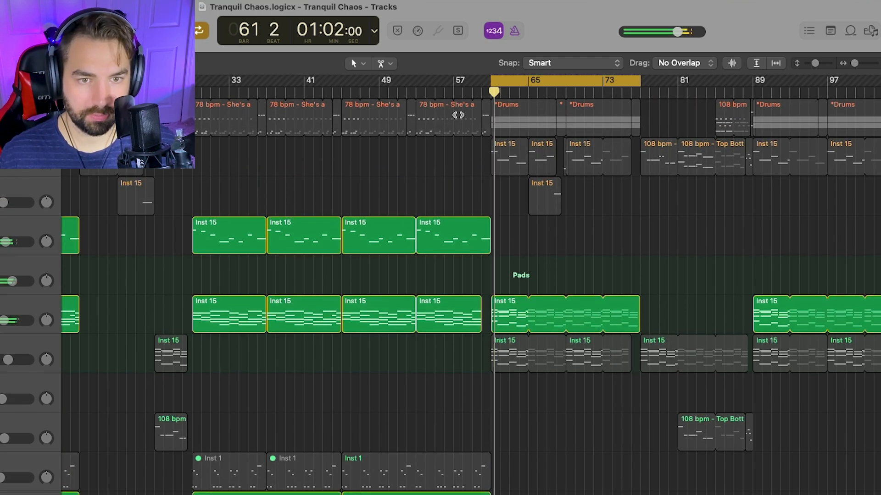
Add the orange track below the drums and the lower Inst 15 pad track to the soloed tracks.
left_click(1, 163)
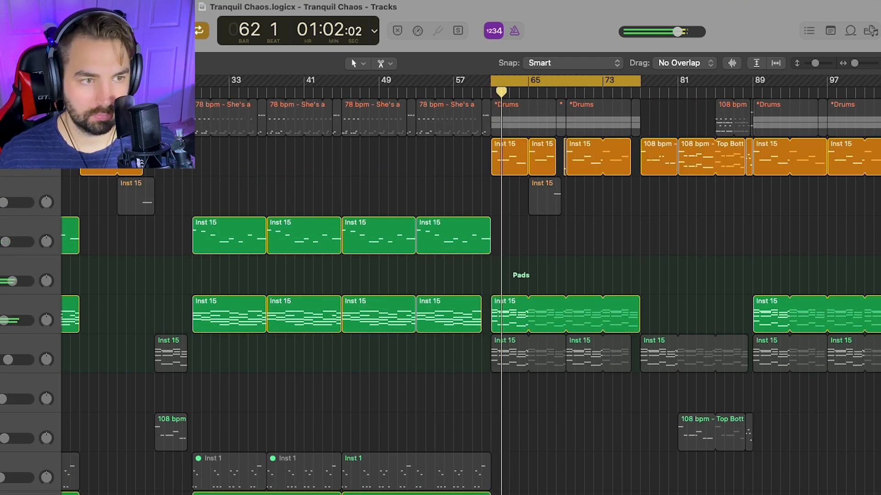
scroll(567, 356, "down", 2)
scroll(568, 357, "down", 2)
left_click(1, 299)
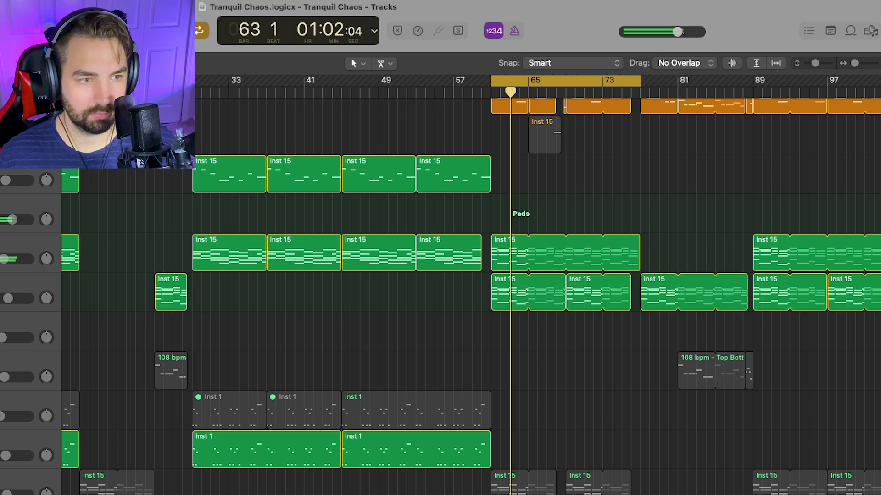
View the Fast Brass Pad instrument on the lower pad track, hide its window and raise that track's volume slightly.
left_click(1, 294)
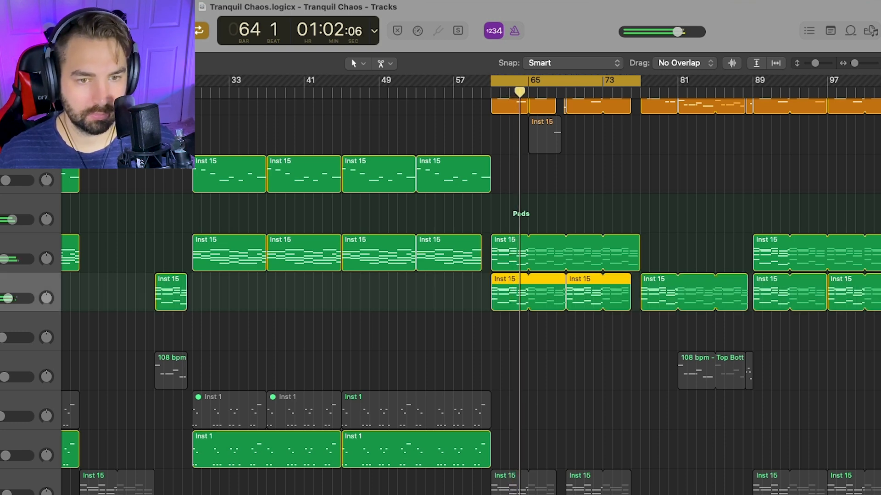
key("v")
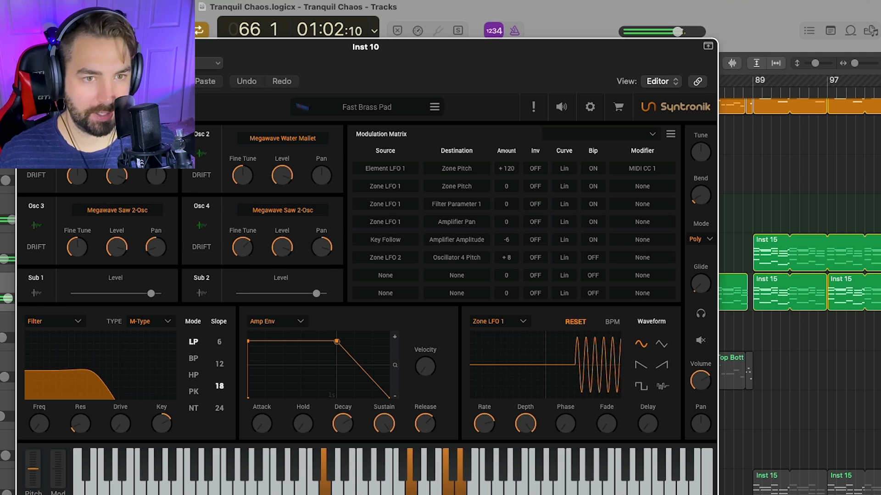
key("v")
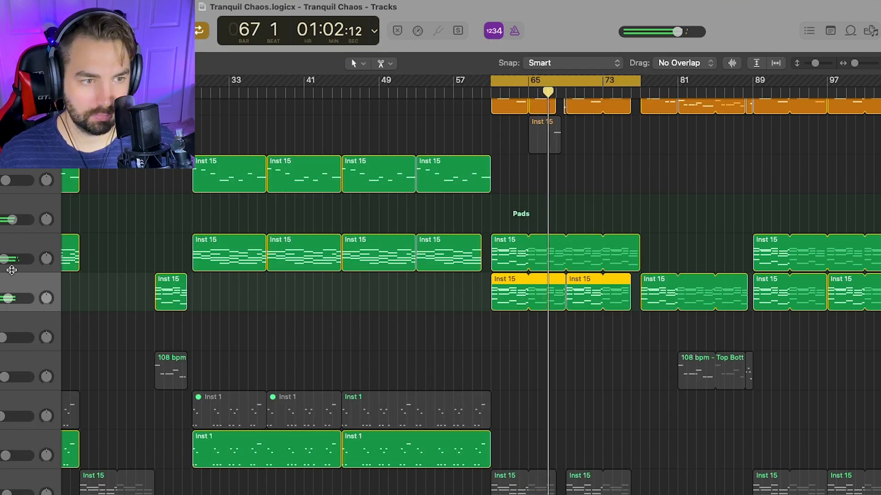
left_click_drag(9, 299, 59, 307)
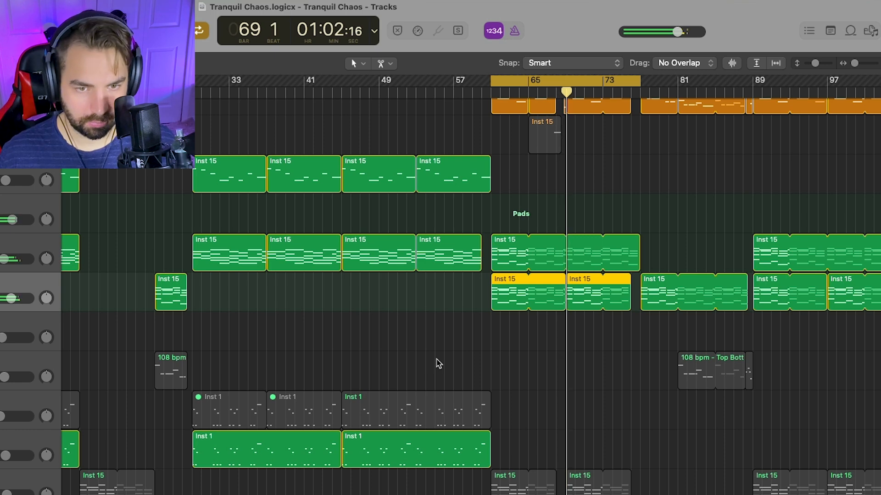
Solo the Inst 15 pluck track above the Inst 4 regions, view its Prussian Pluck instrument and close the window.
scroll(438, 364, "down", 2)
left_click(0, 414)
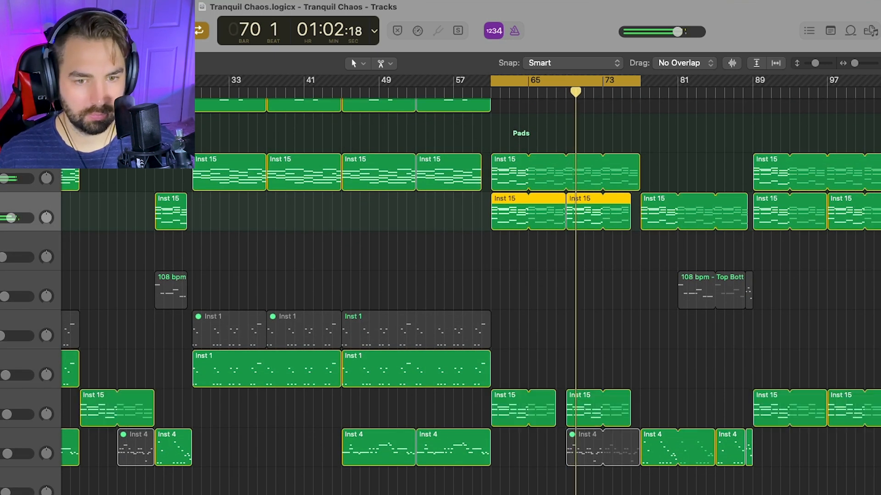
left_click(0, 408)
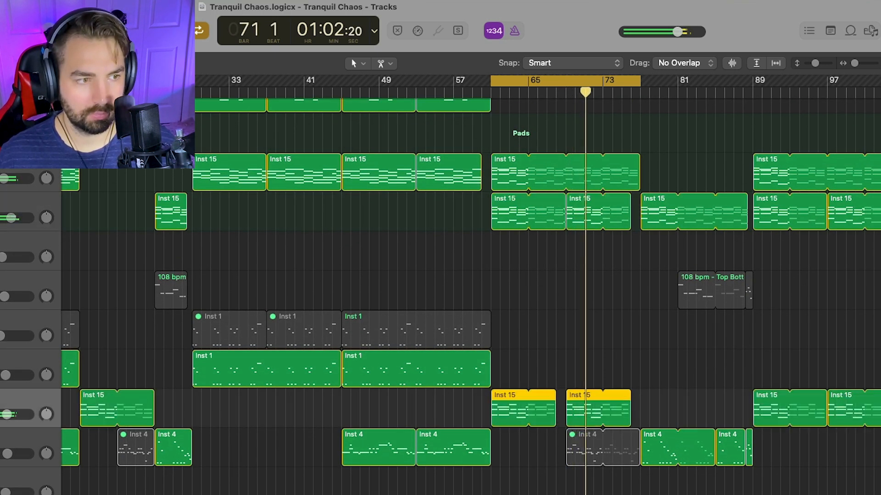
left_click(0, 229)
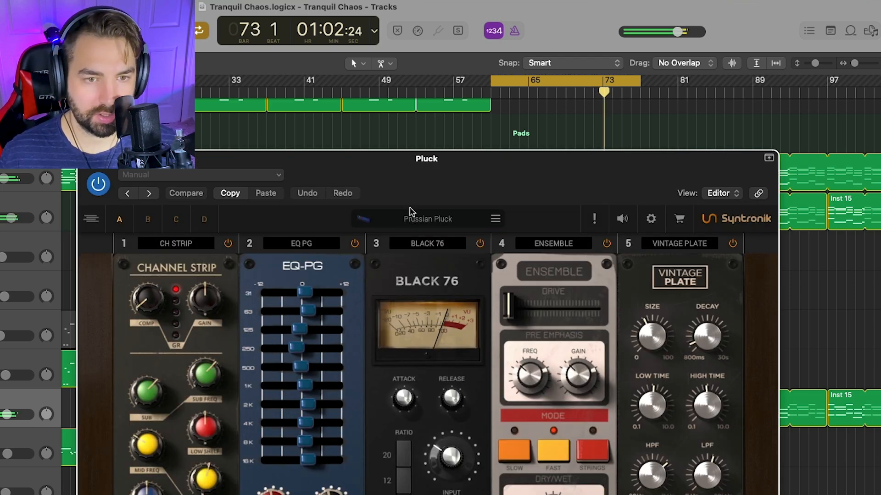
left_click(87, 158)
Turn off the cycle range and move playback to about bar 80, just before the 108 bpm region.
scroll(470, 284, "right", 2)
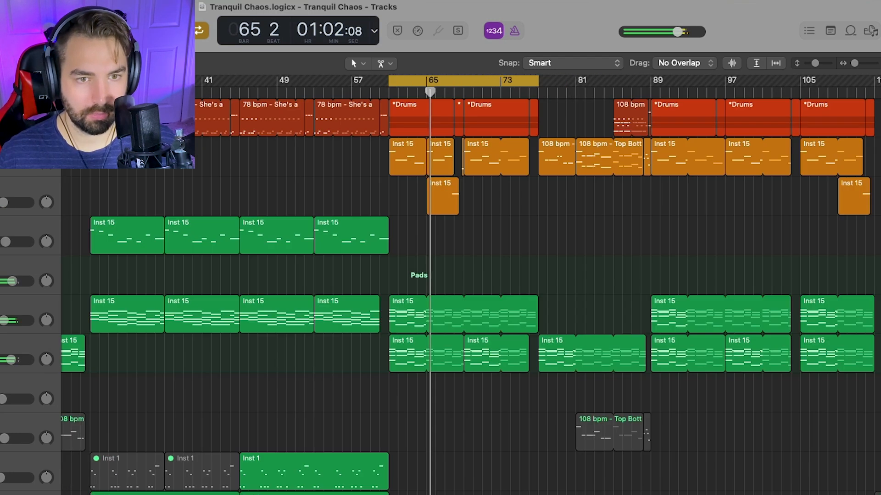
scroll(363, 357, "right", 3)
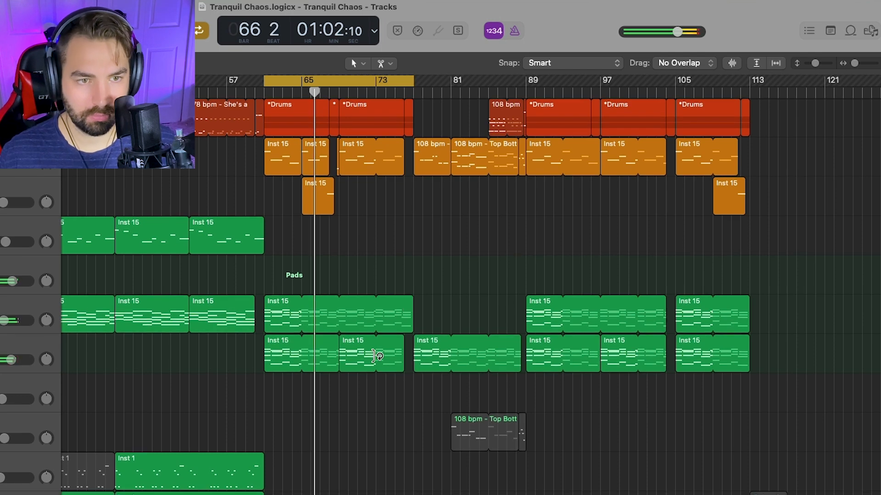
scroll(377, 356, "down", 5)
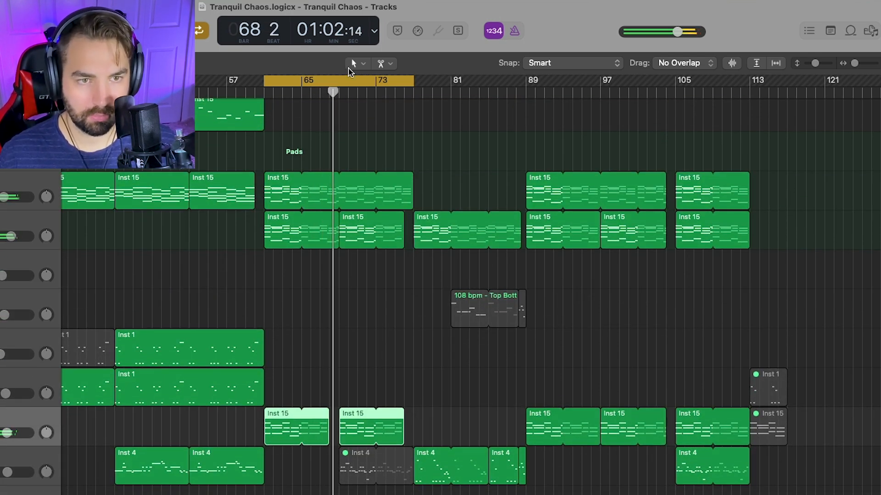
key("c")
left_click(444, 94)
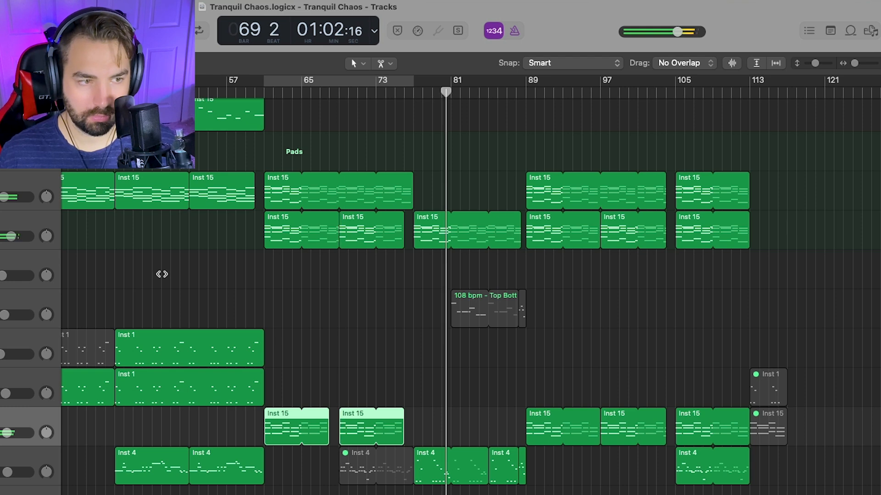
Unmute the Inst 11 track with the 108 bpm region, view its That 80s 8-Bit Bass instrument and hide the window.
left_click(1, 315)
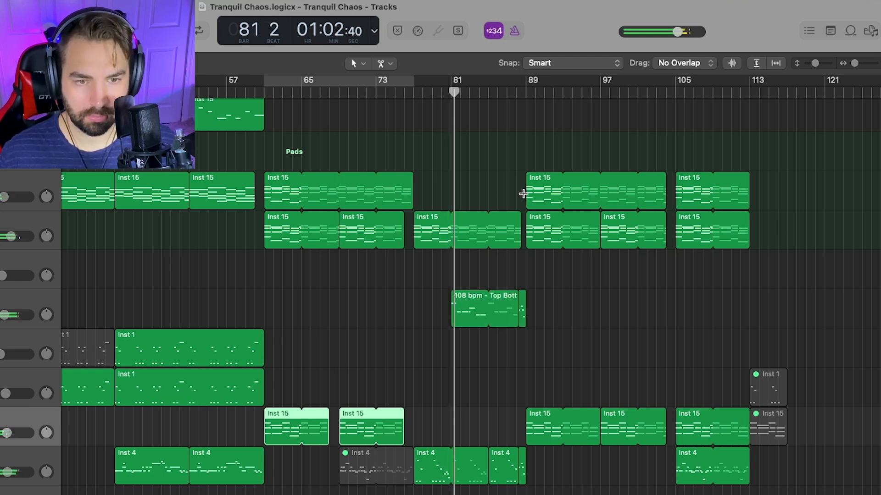
scroll(523, 193, "up", 3)
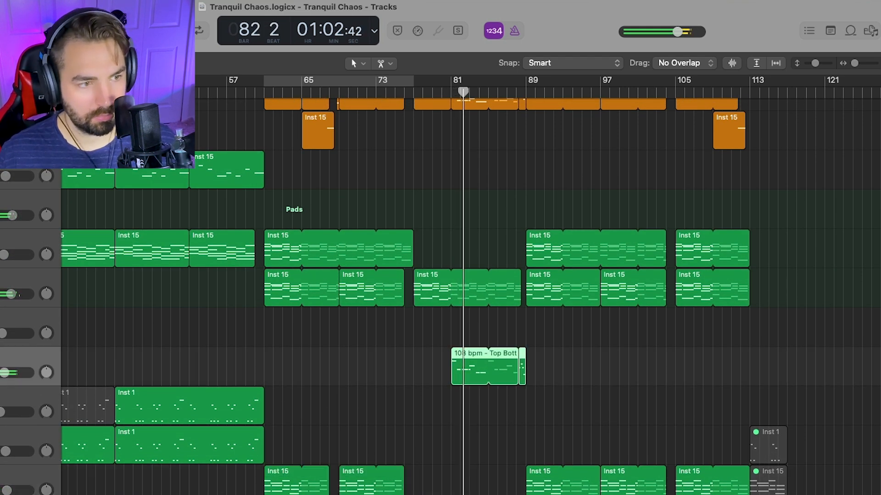
key("v")
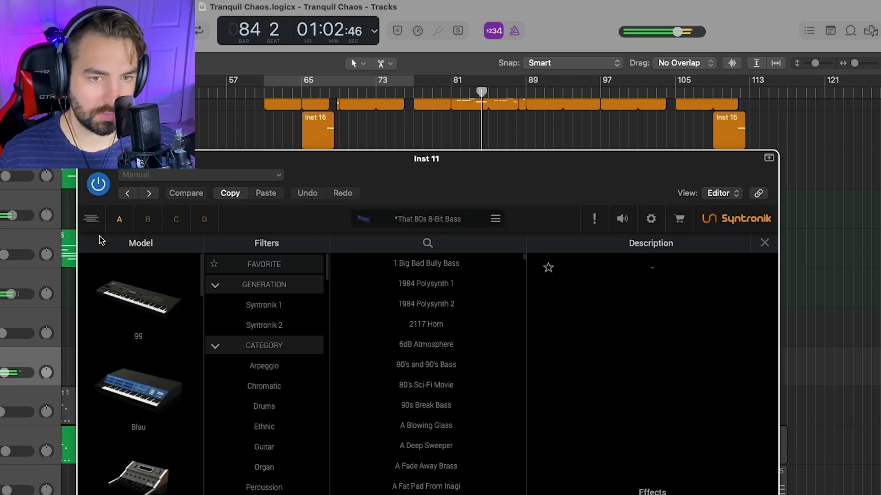
key("v")
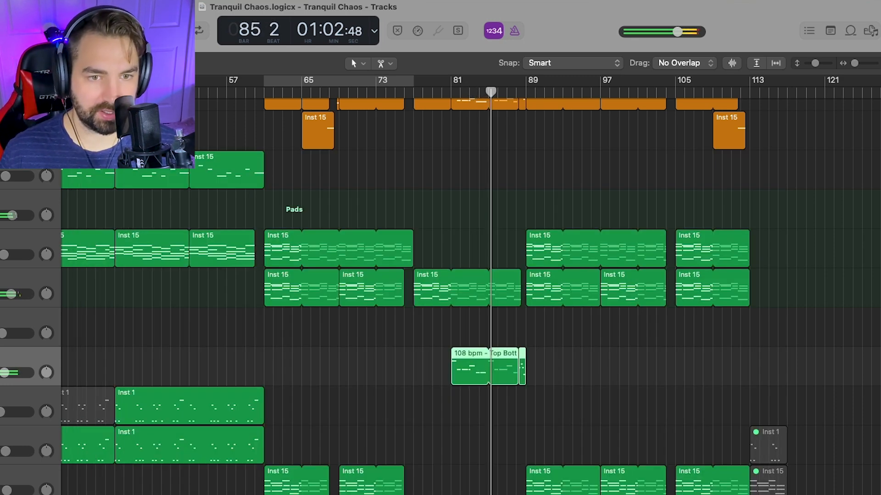
scroll(275, 270, "up", 3)
scroll(365, 388, "down", 5)
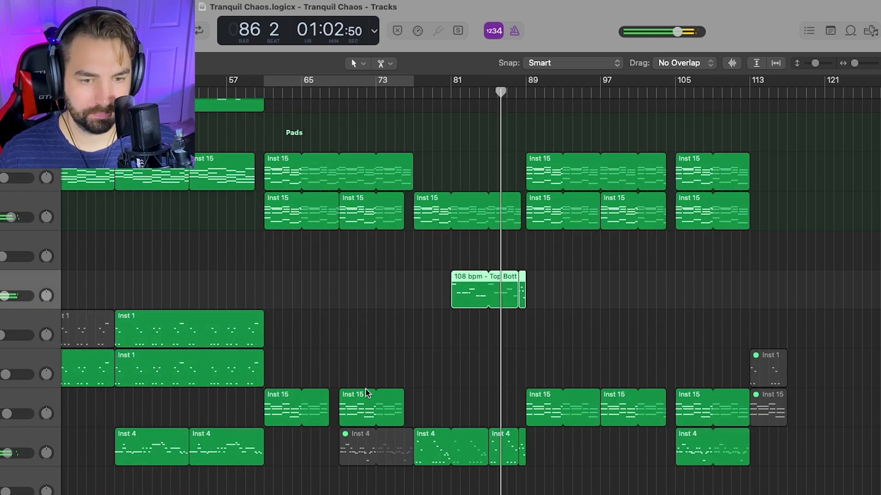
scroll(370, 388, "up", 3)
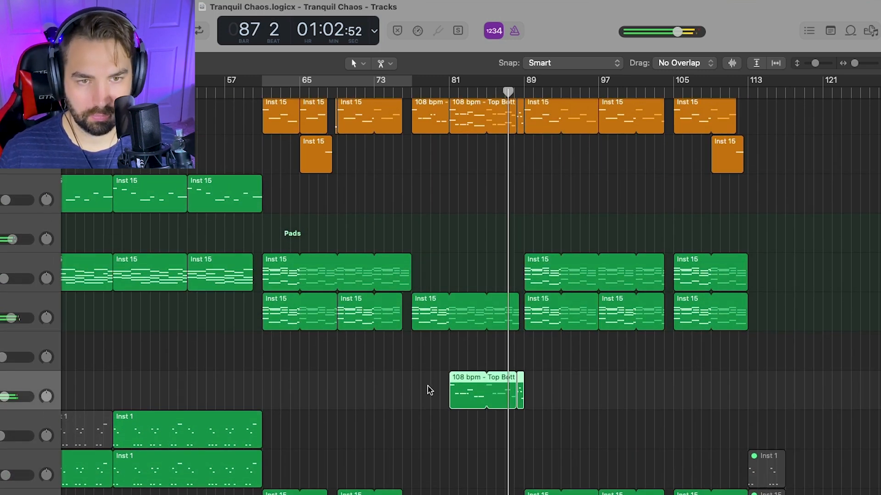
scroll(422, 386, "up", 1)
scroll(445, 387, "right", 2)
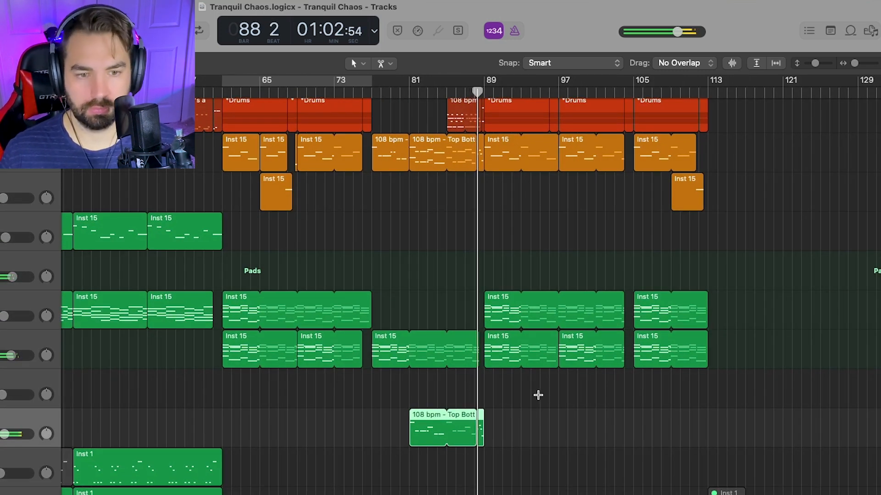
scroll(527, 385, "right", 3)
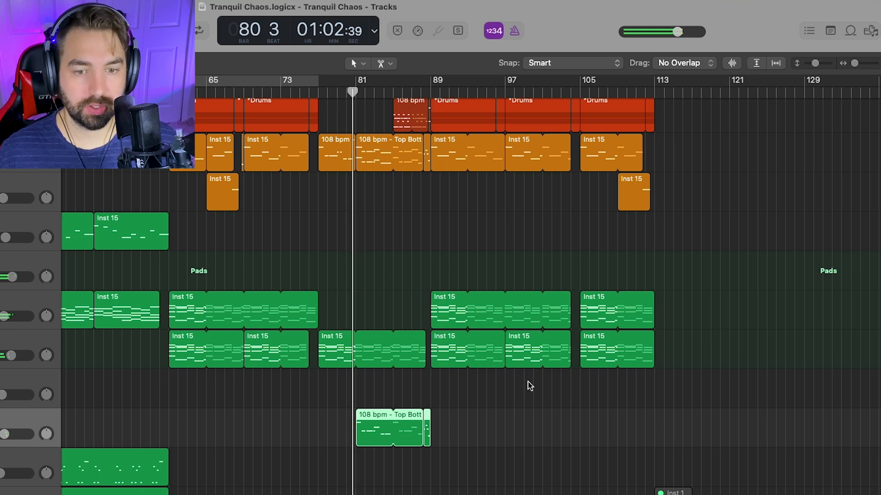
Stop playback at bar 81 and open Inst 11's That 80s 8-Bit Bass with its Megawave synth panel showing.
key("space")
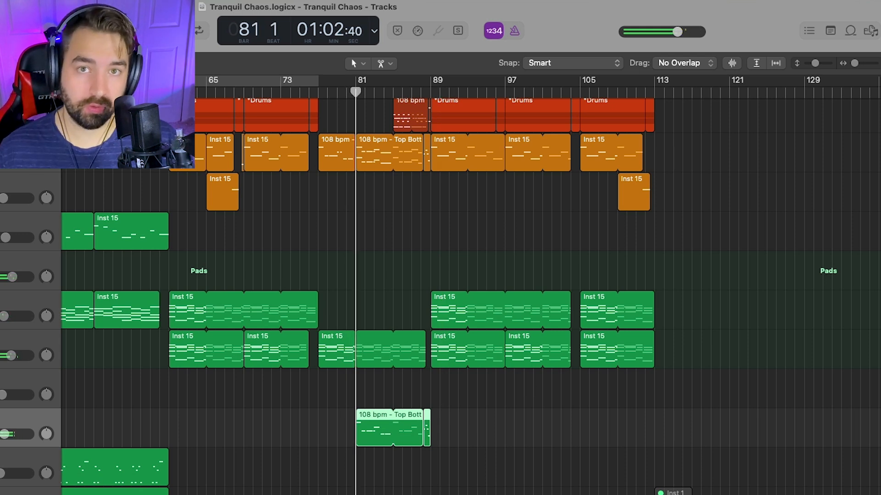
left_click(1, 303)
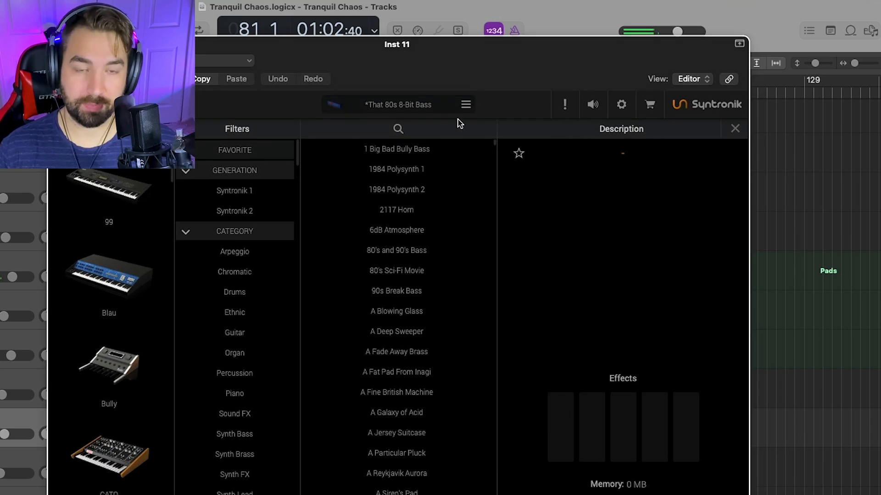
left_click(335, 104)
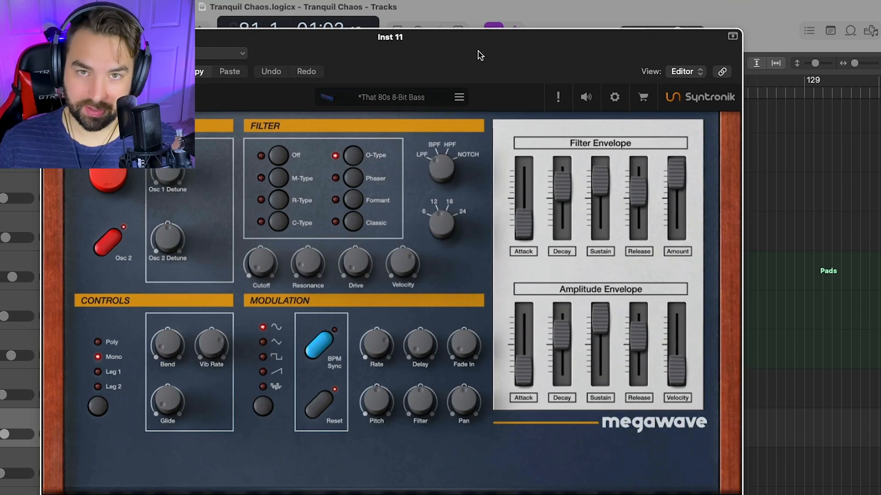